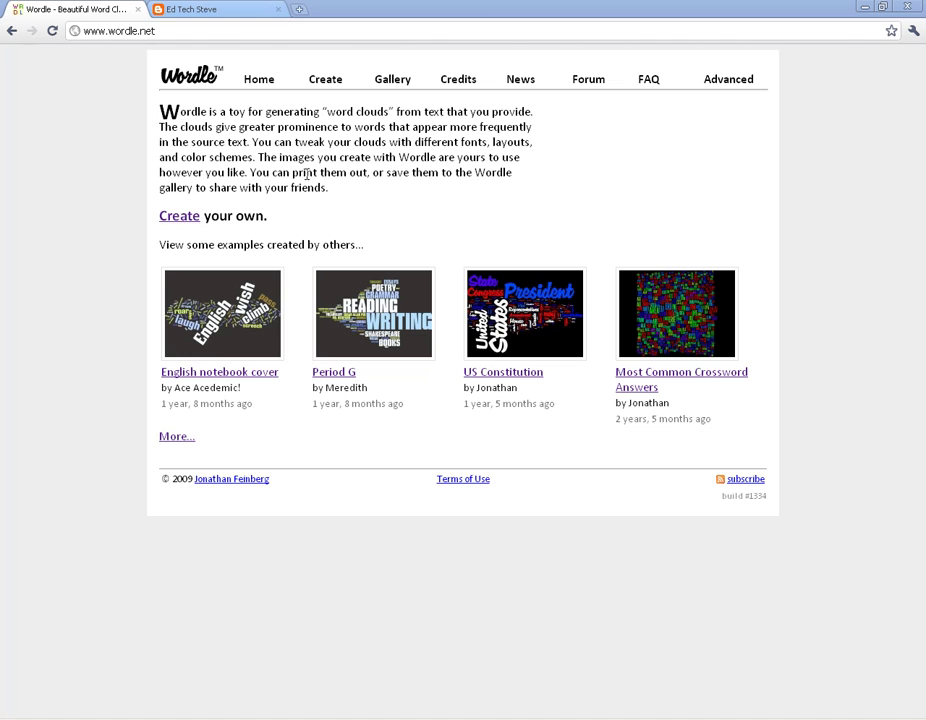
On the Create page, enter the author's name and two lines of 'hands on'.
click(323, 79)
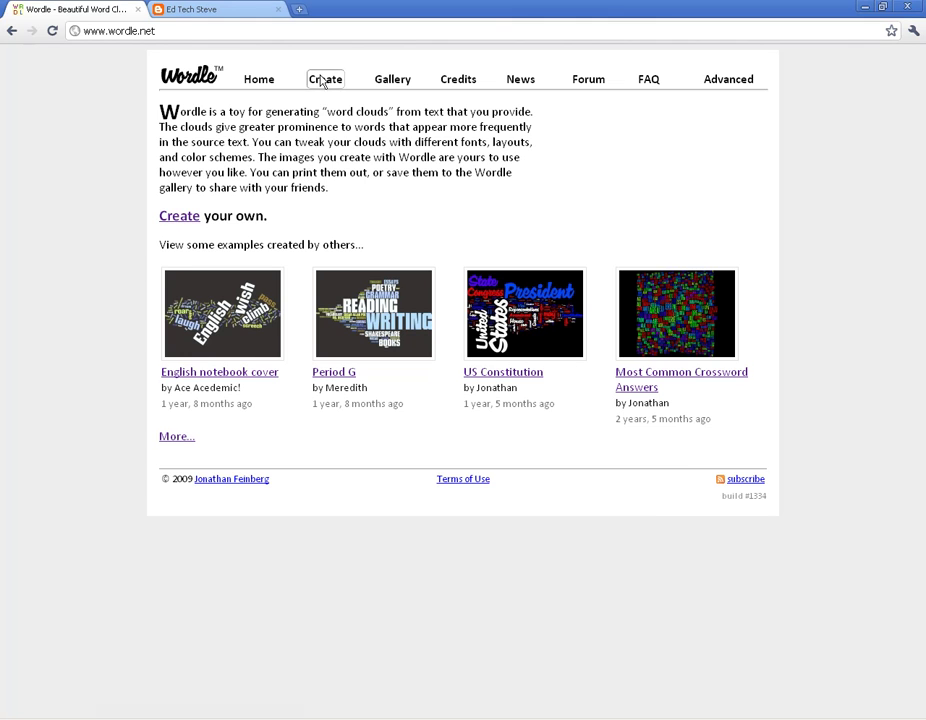
key(Return)
text(hands )
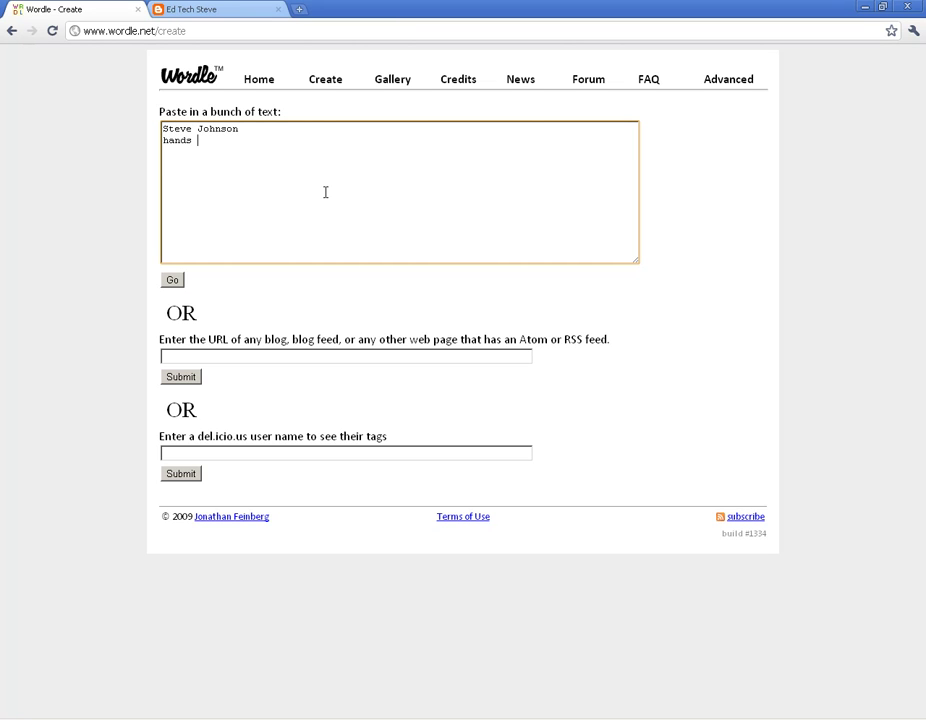
text(on)
key(Return)
text(handon)
key(BackSpace)
key(BackSpace)
text(s on)
Paste two more 'hands on' lines and generate the word cloud.
drag(209, 153, 162, 153)
key(ctrl+c)
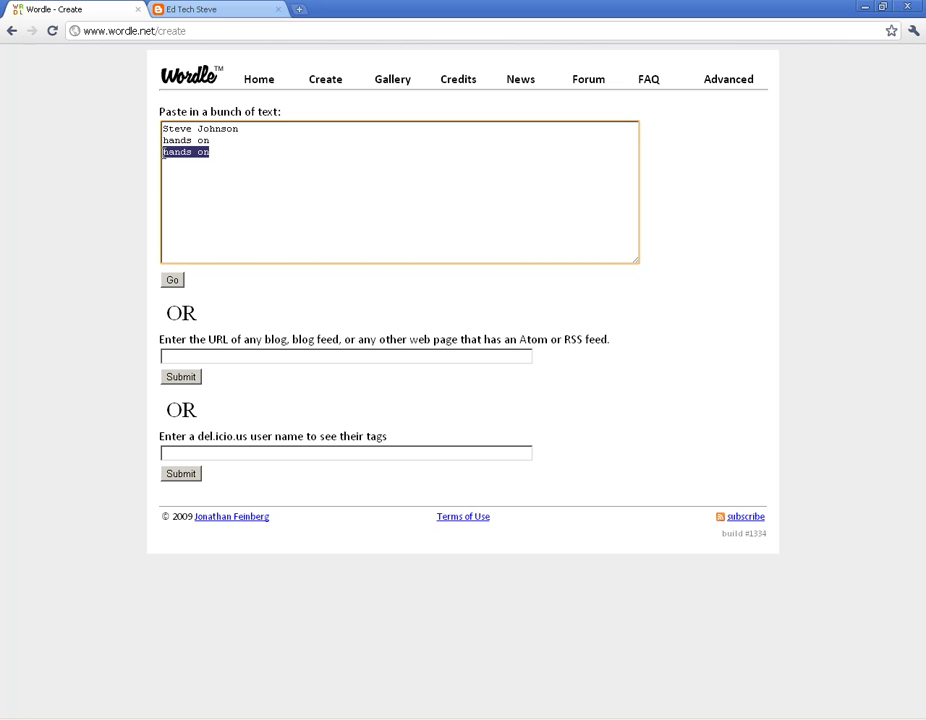
click(245, 152)
key(ctrl+v)
key(Return)
key(ctrl+v)
click(172, 281)
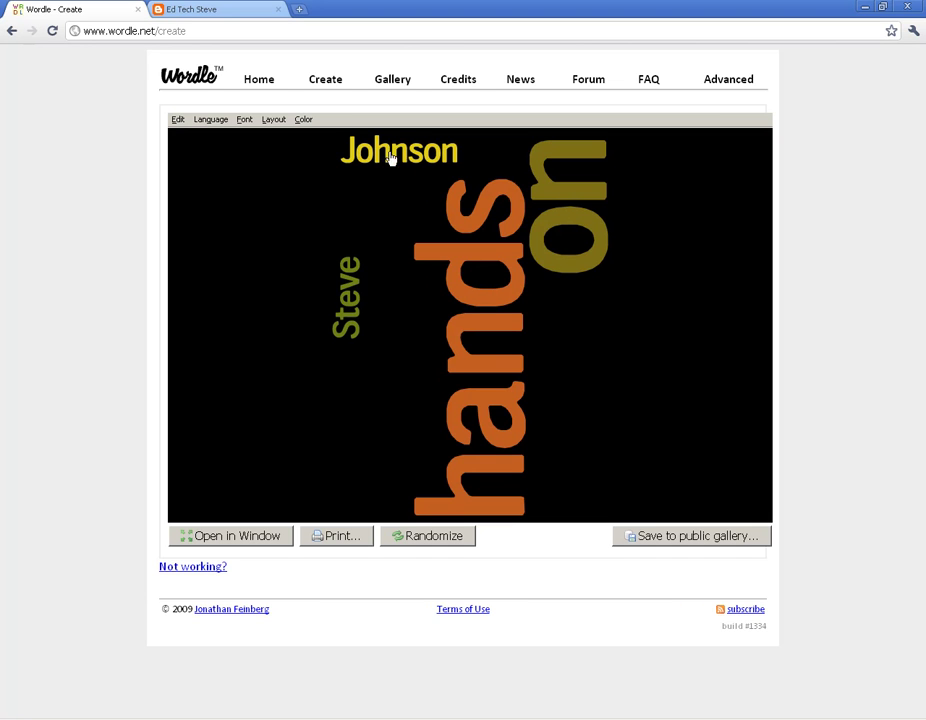
On a fresh Create page, enter the author's tilde-joined full name on two lines.
click(9, 33)
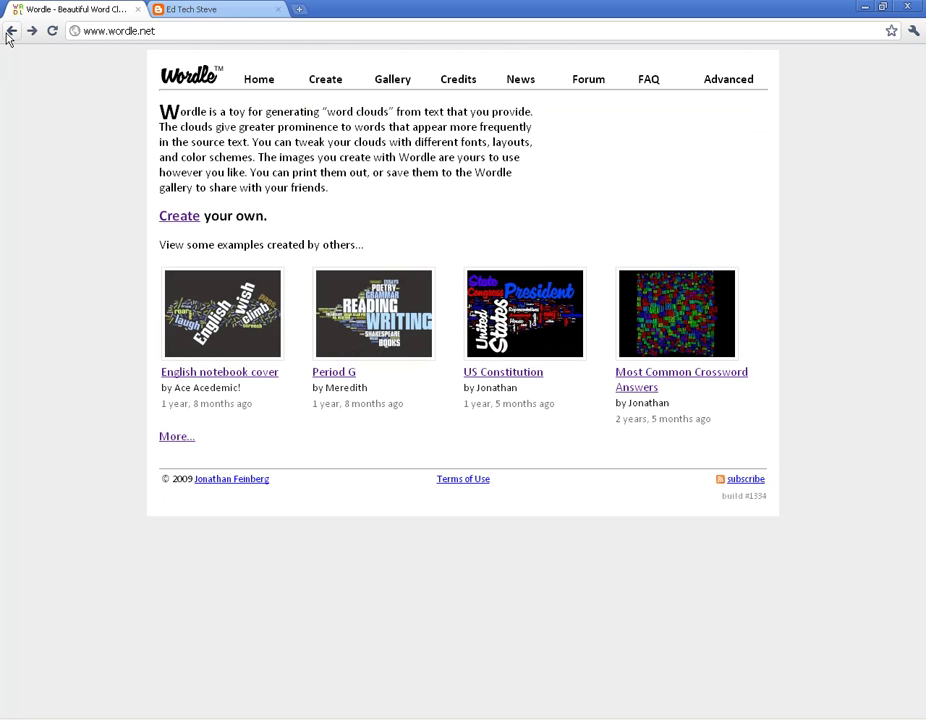
click(325, 82)
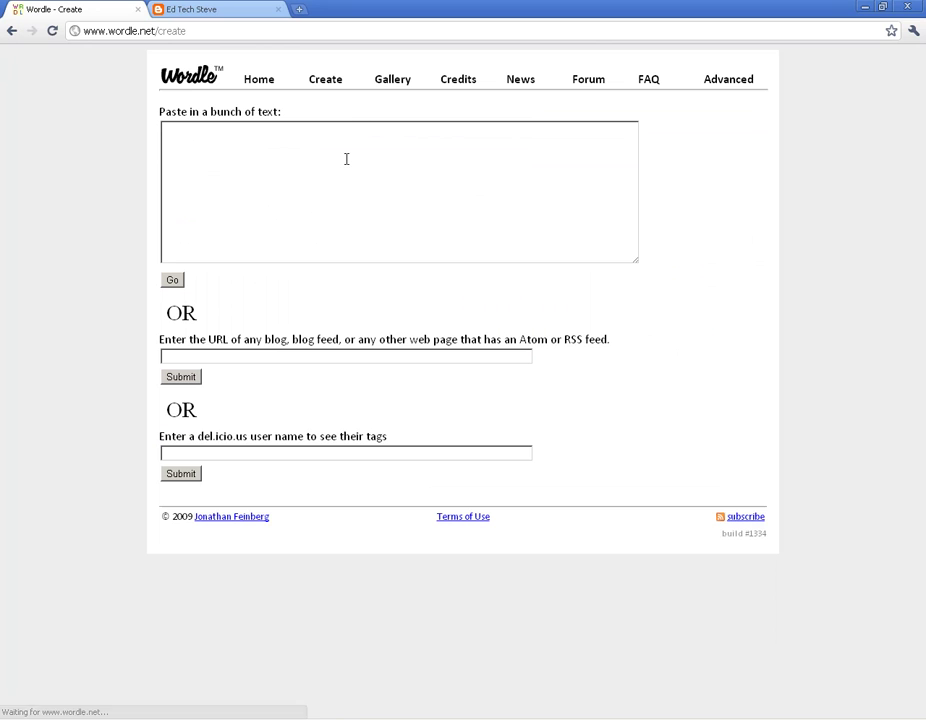
click(346, 159)
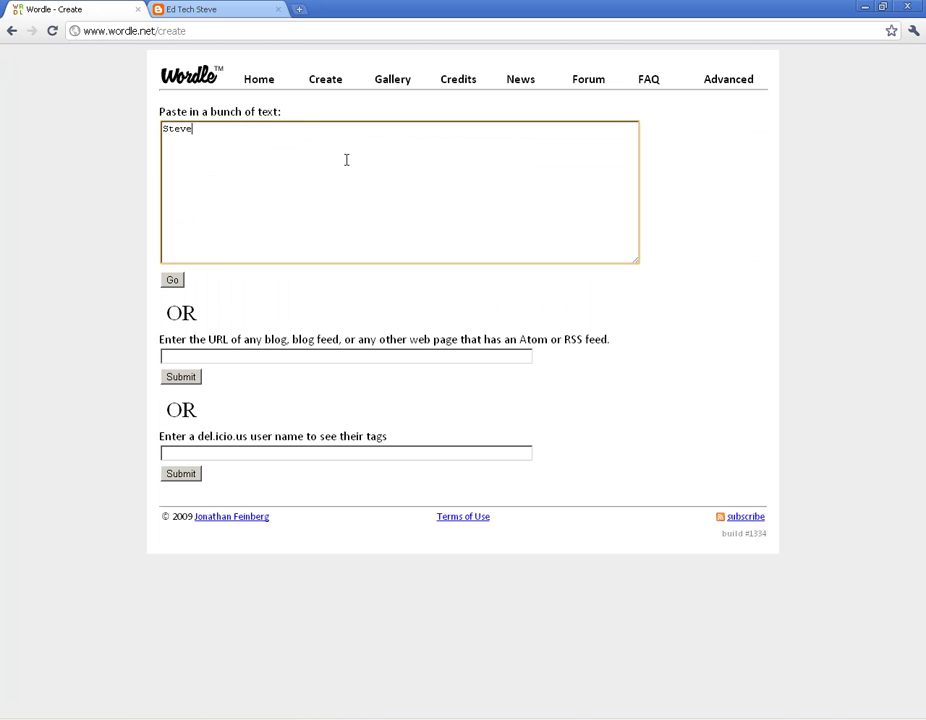
key(Return)
Add 'hands~on' as a third line and generate the phrase cloud.
key(Return)
key(BackSpace)
key(BackSpace)
key(BackSpace)
key(BackSpace)
key(BackSpace)
key(BackSpace)
key(BackSpace)
key(BackSpace)
text(Johnson)
key(Return)
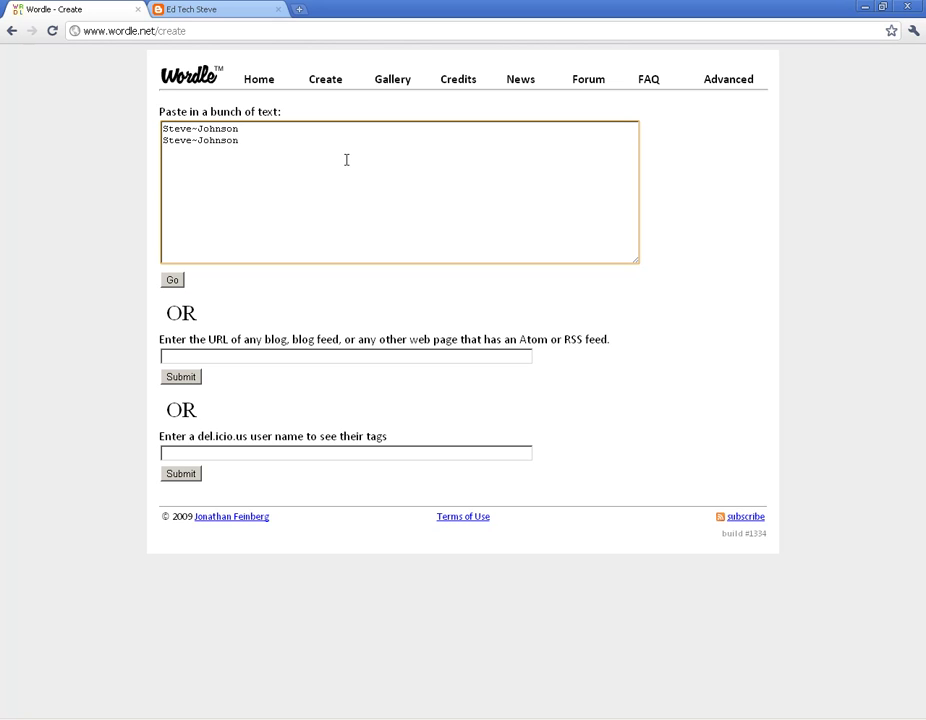
text(hands~on)
click(172, 280)
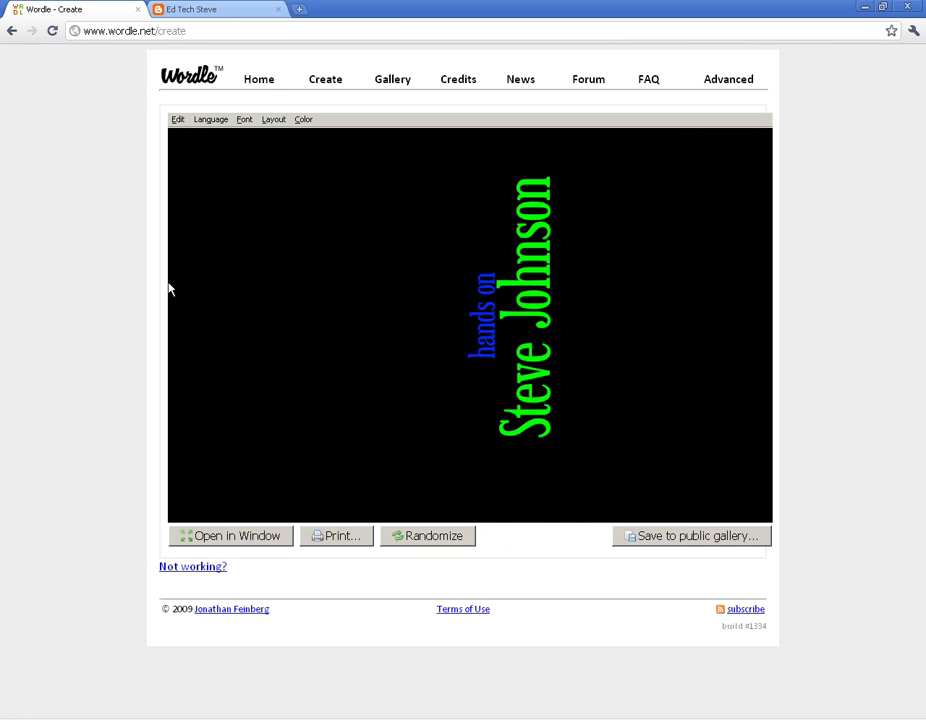
Apply the Half and Half layout to the phrase cloud.
click(273, 119)
click(303, 270)
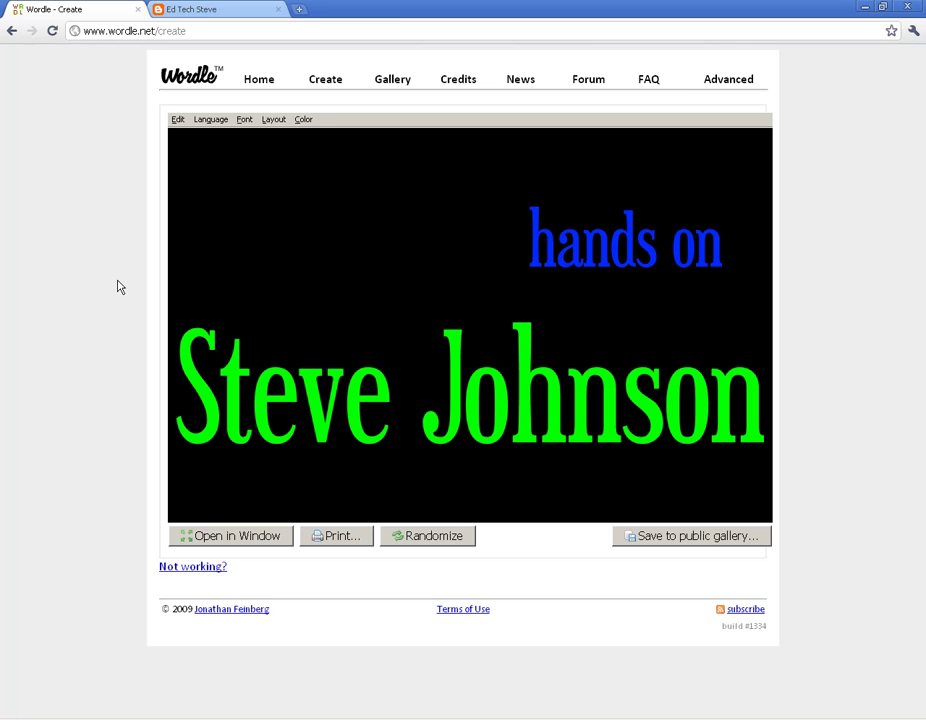
Copy the blog's URL from its tab into Wordle's RSS feed box and submit it.
click(262, 79)
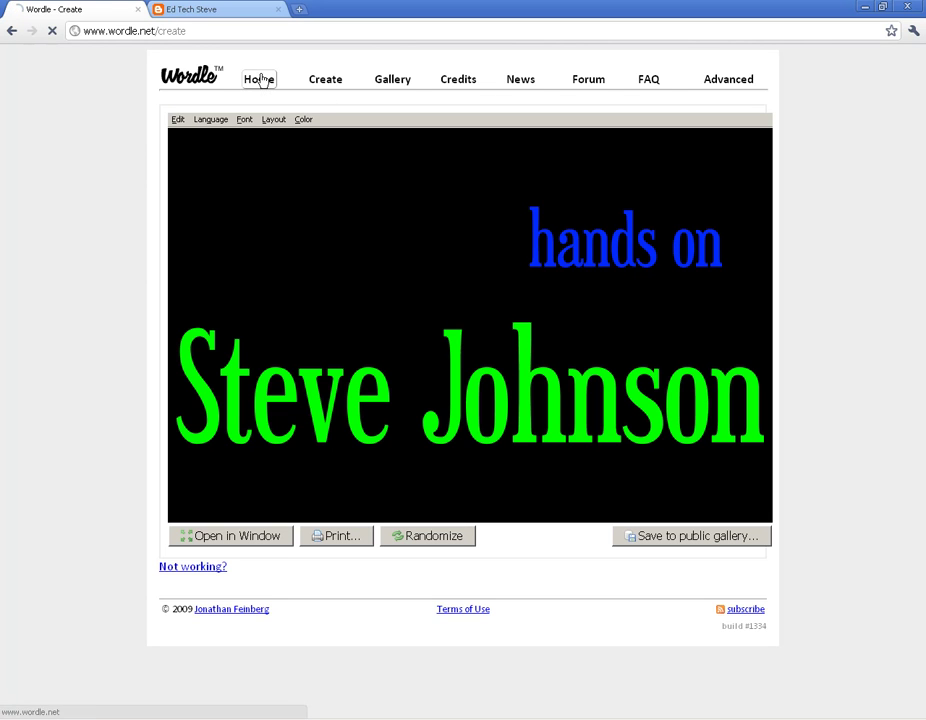
click(320, 83)
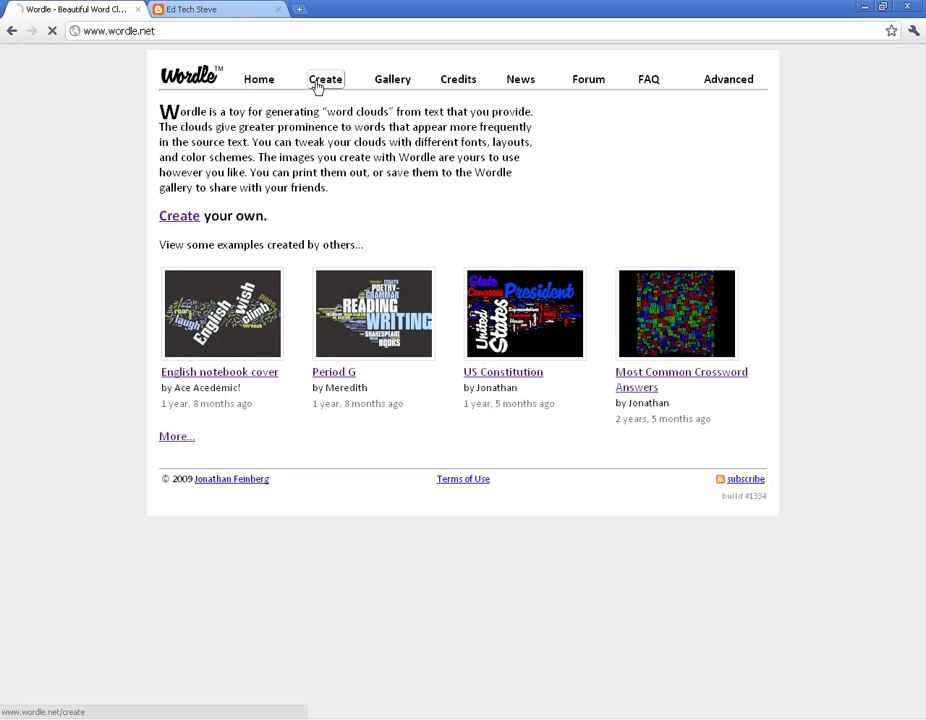
click(182, 356)
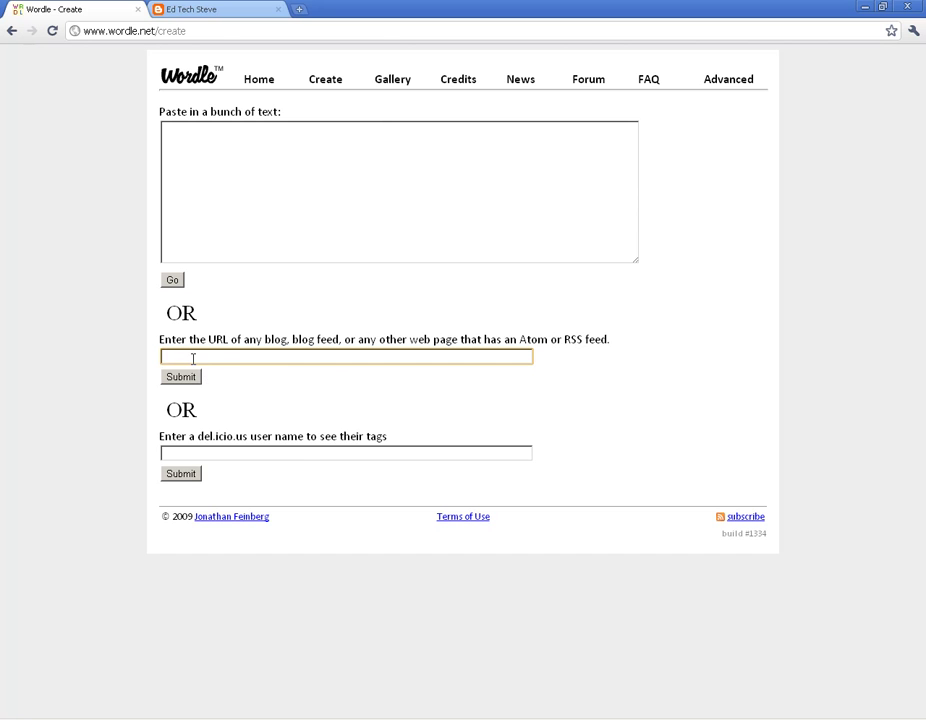
click(207, 9)
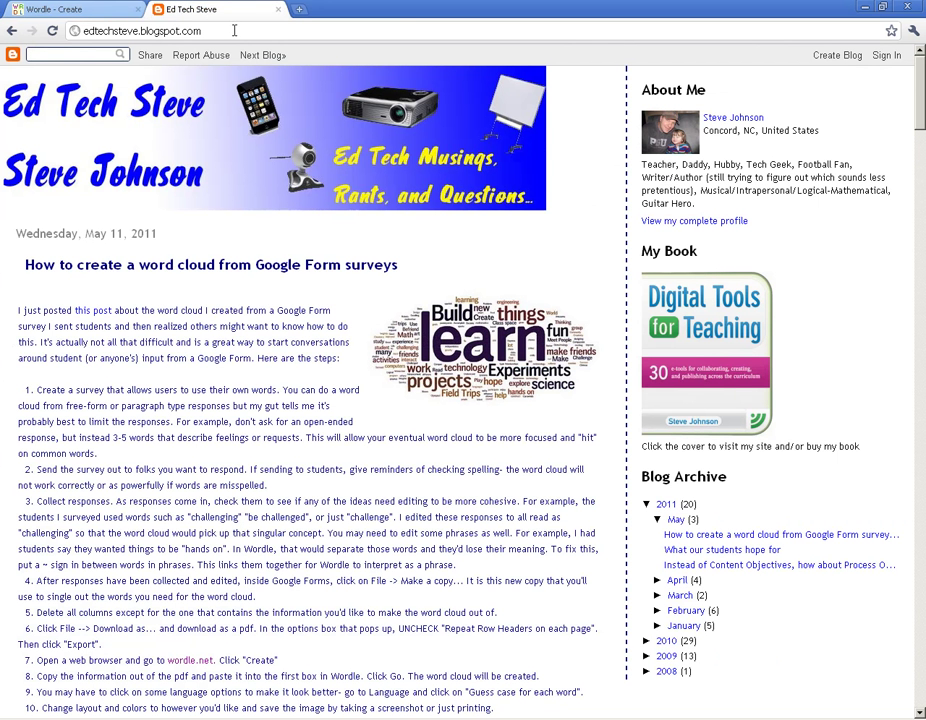
click(230, 31)
key(ctrl+c)
click(93, 9)
key(ctrl+v)
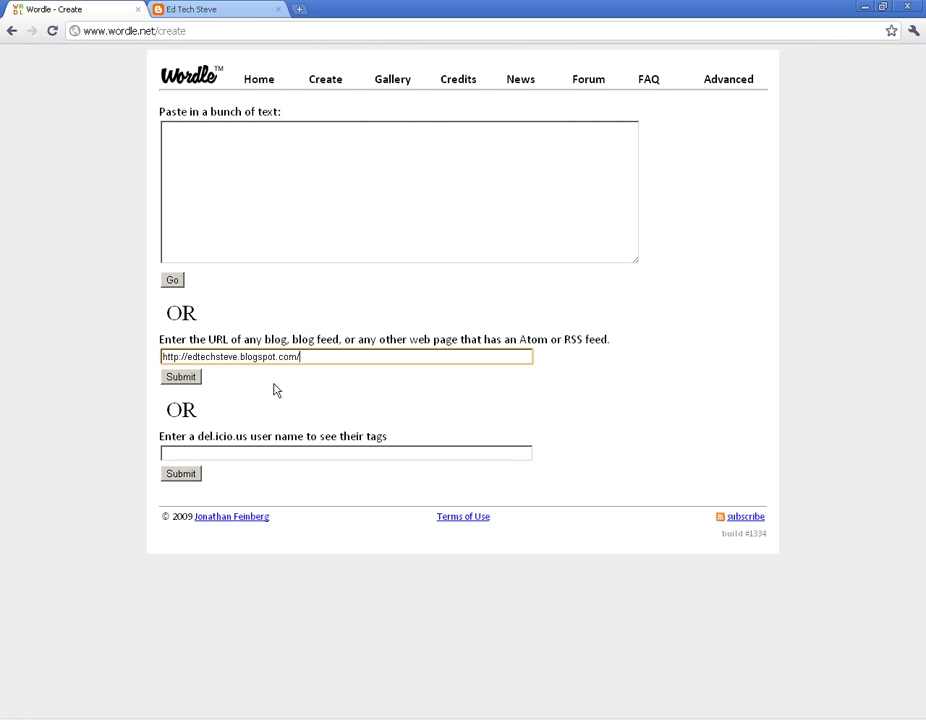
click(179, 380)
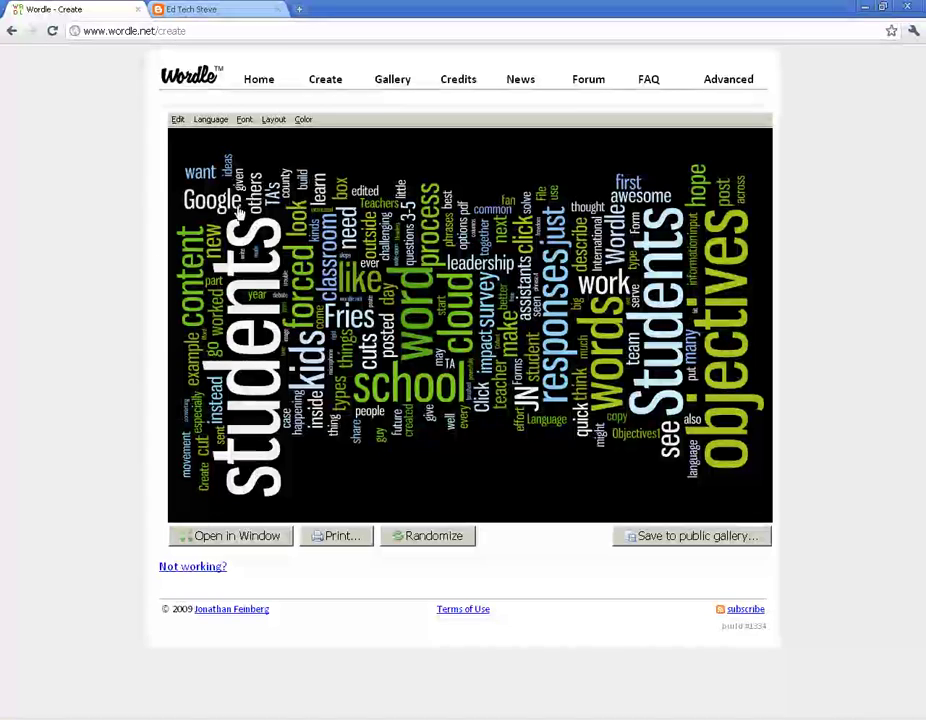
Set the blog cloud to the Half and Half layout and Guess Case for Each Word.
click(274, 120)
click(310, 268)
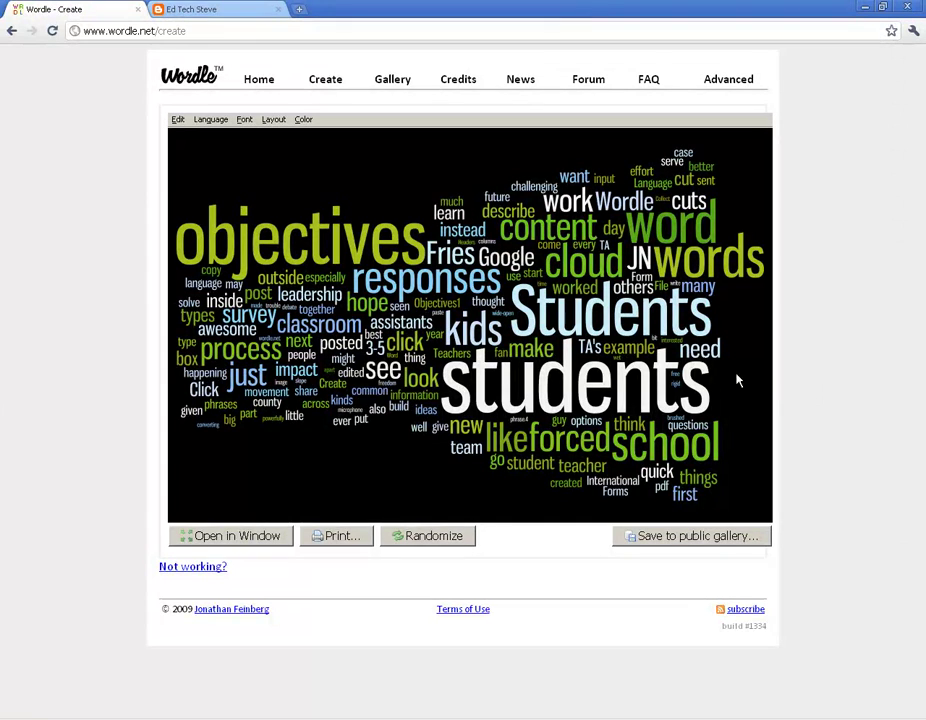
click(271, 121)
mouse_move(208, 125)
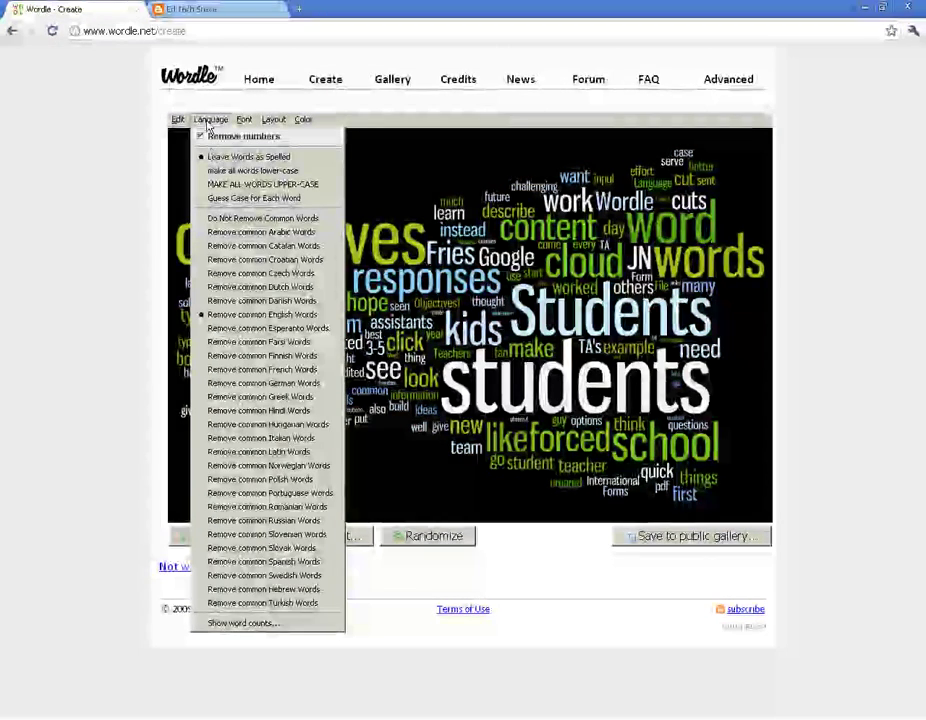
click(222, 198)
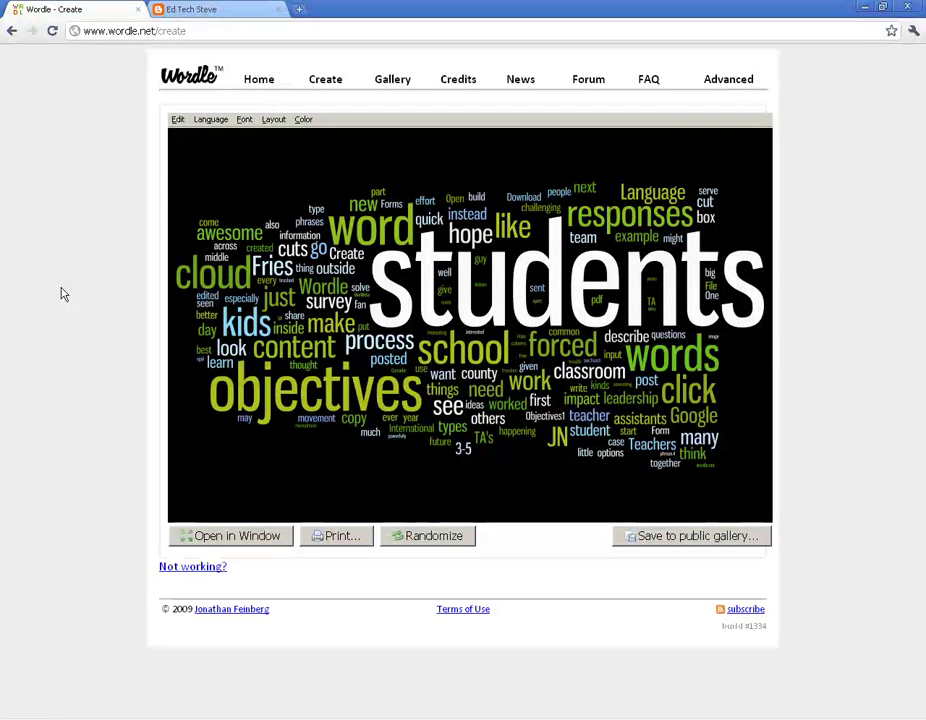
Resubmit the blog feed URL from the Create page and switch the layout to Horizontal.
click(260, 82)
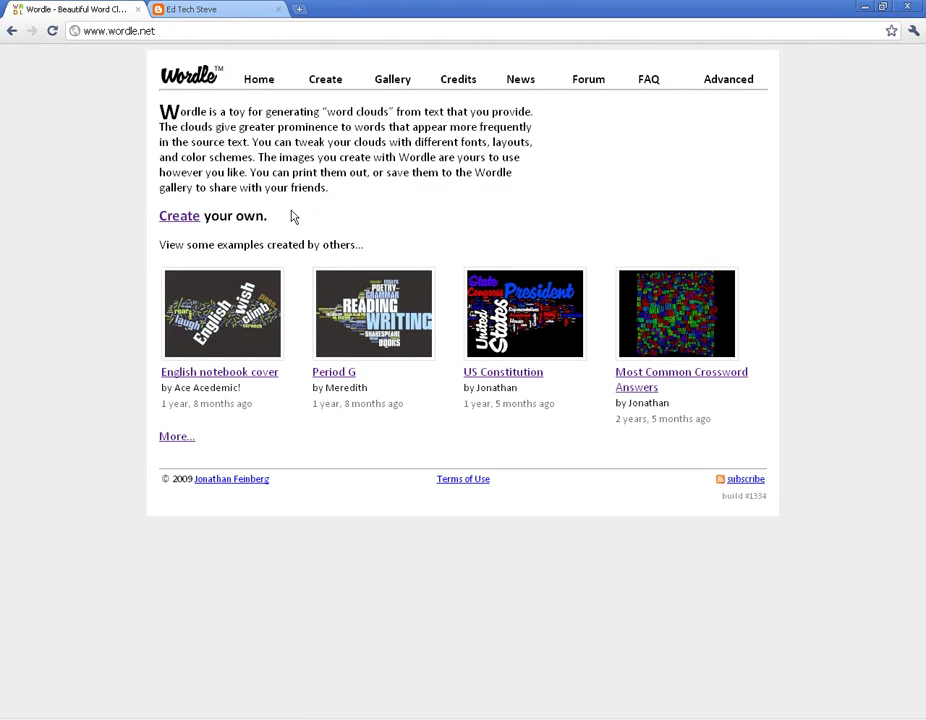
click(12, 31)
click(31, 31)
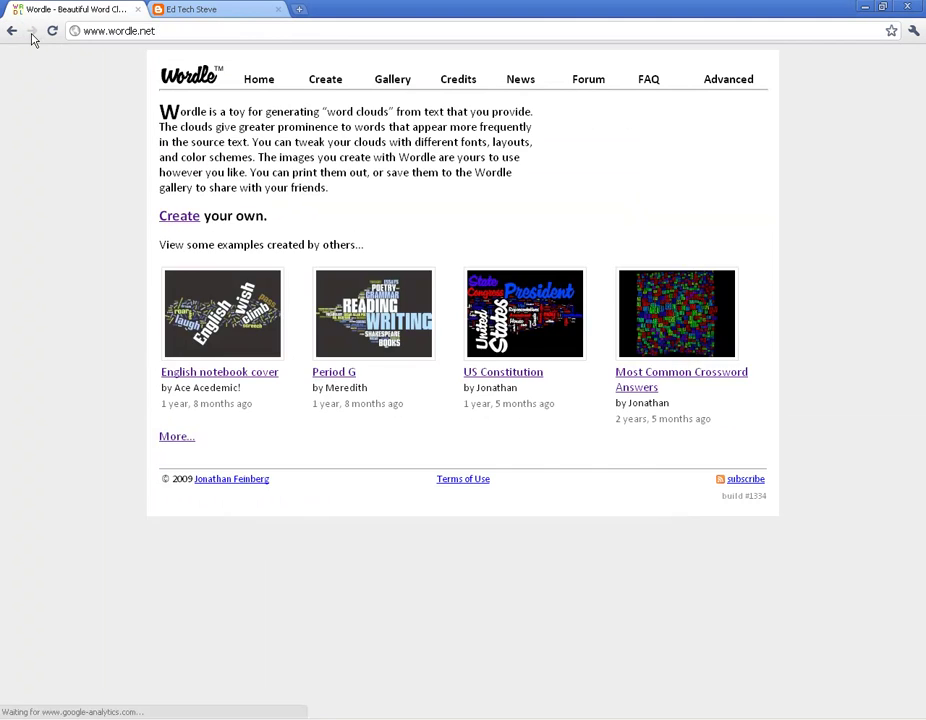
click(12, 31)
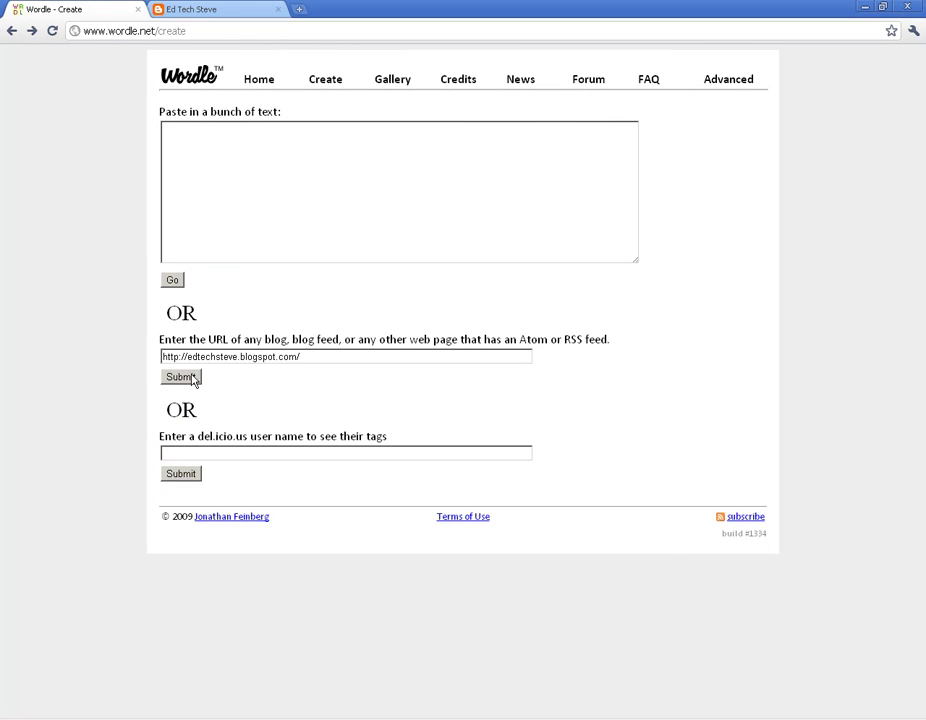
click(192, 377)
click(274, 119)
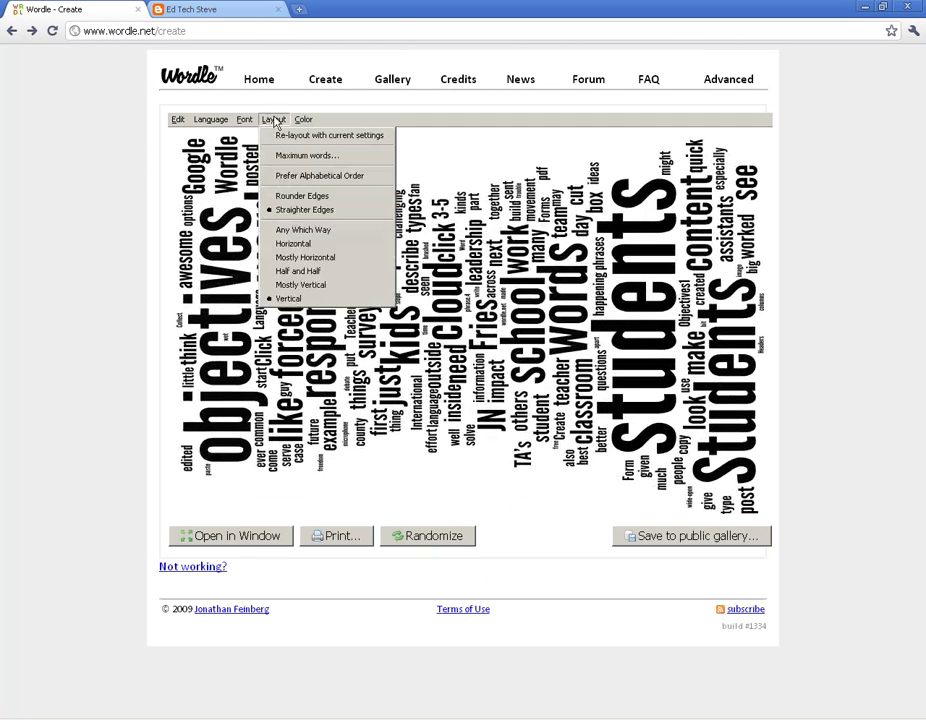
click(292, 243)
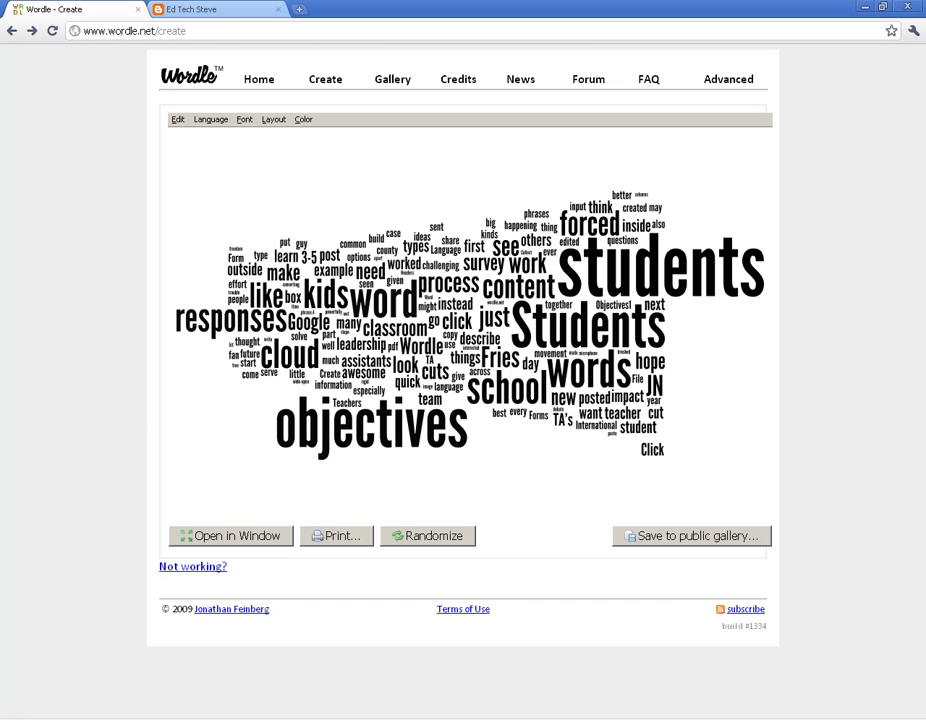
Create a new Photoshop Elements image from the copied Wordle screenshot.
click(289, 712)
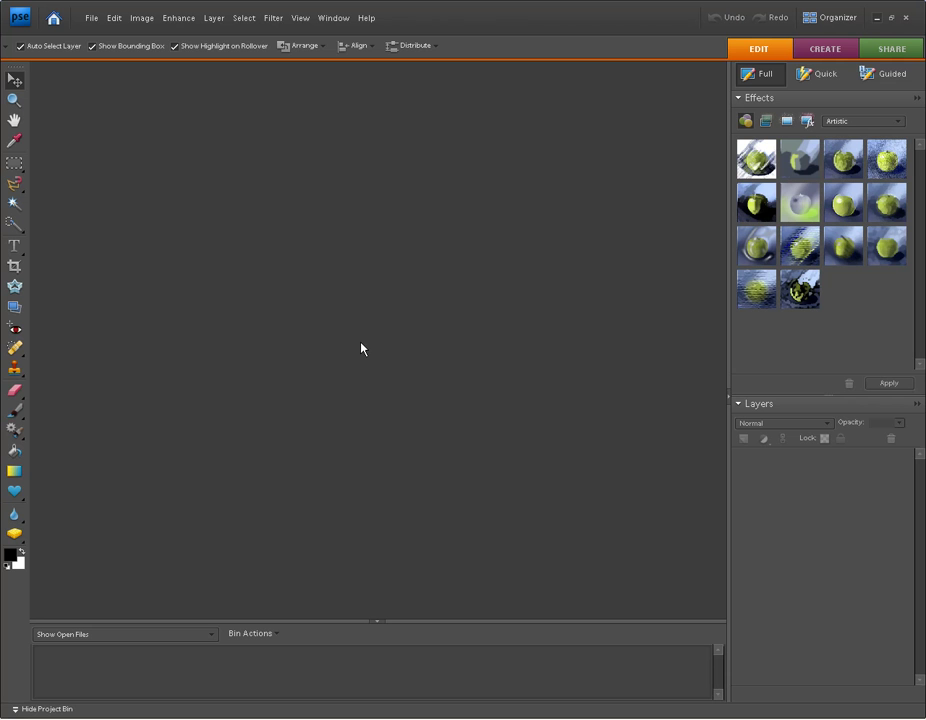
click(91, 18)
click(96, 20)
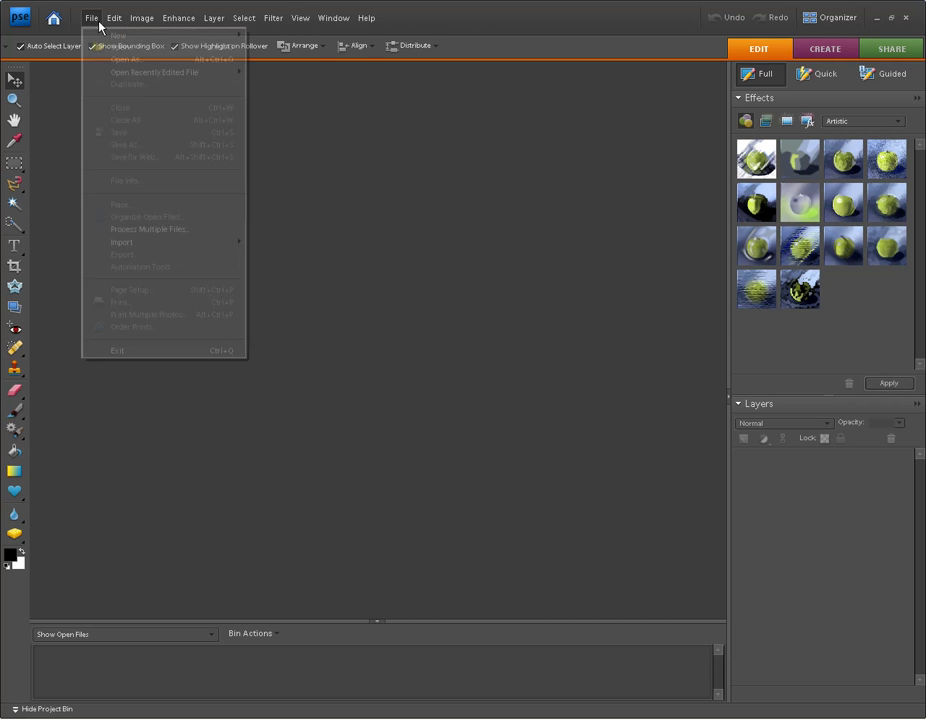
mouse_move(215, 35)
click(286, 48)
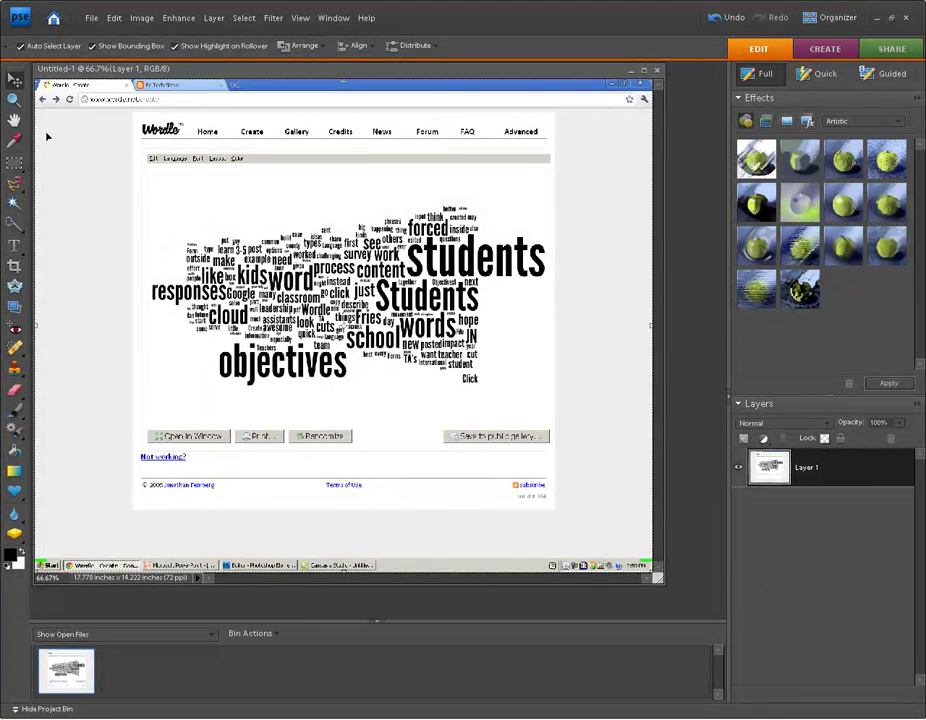
Crop the image to the word cloud with the Rectangular Marquee and deselect.
click(14, 162)
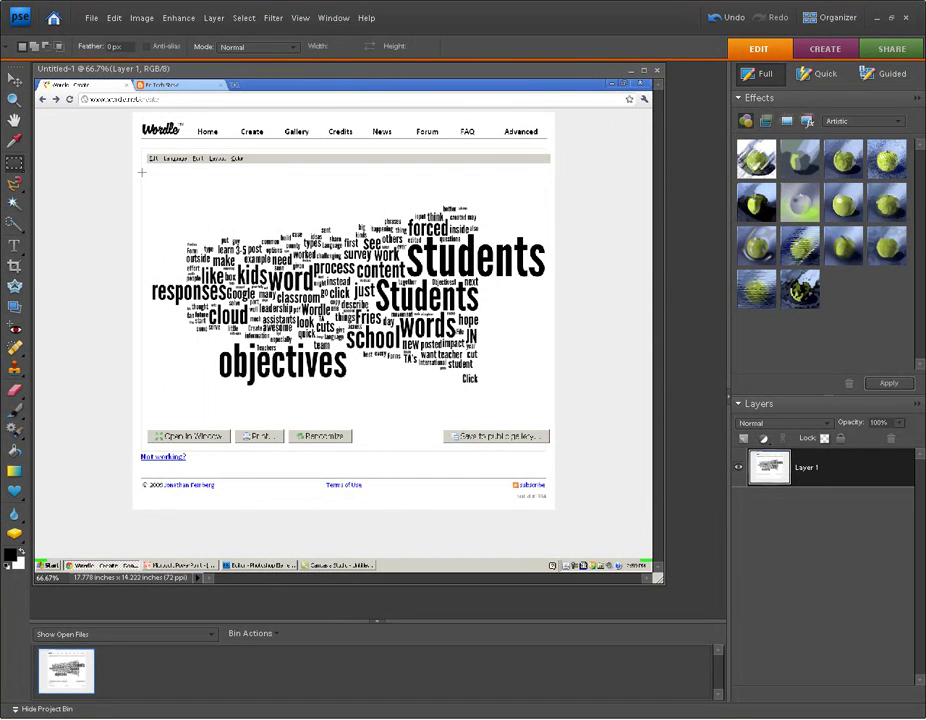
drag(155, 185, 550, 420)
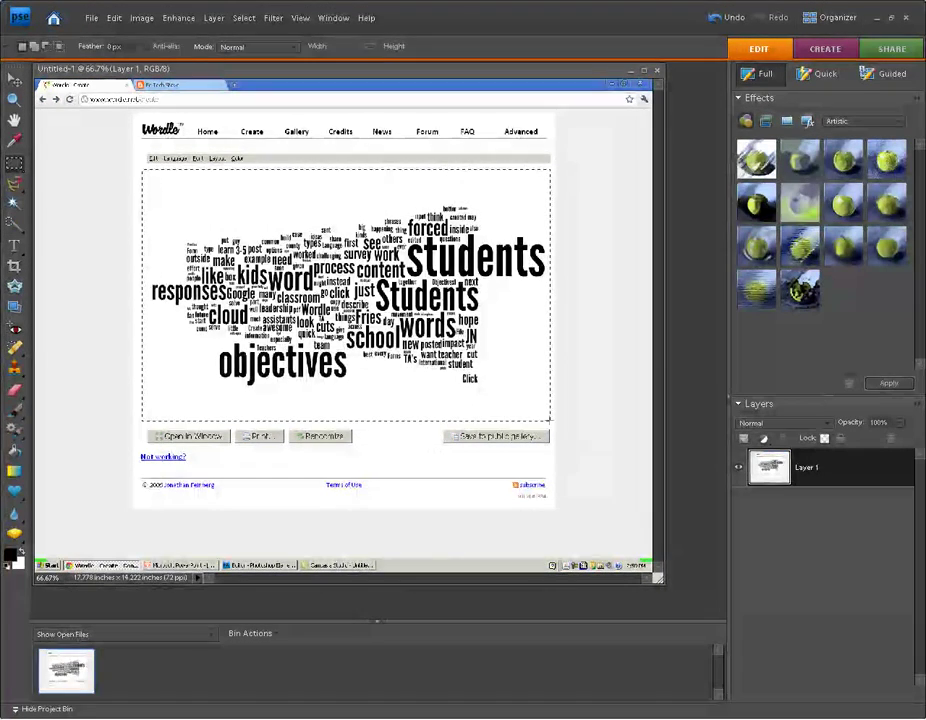
click(141, 18)
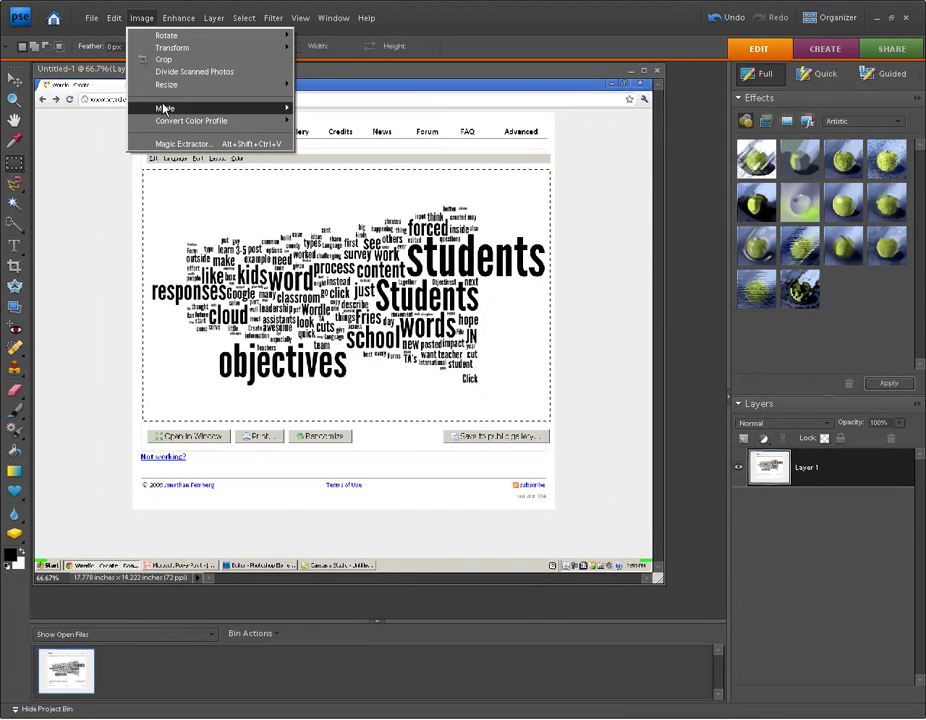
click(168, 60)
drag(450, 334, 672, 600)
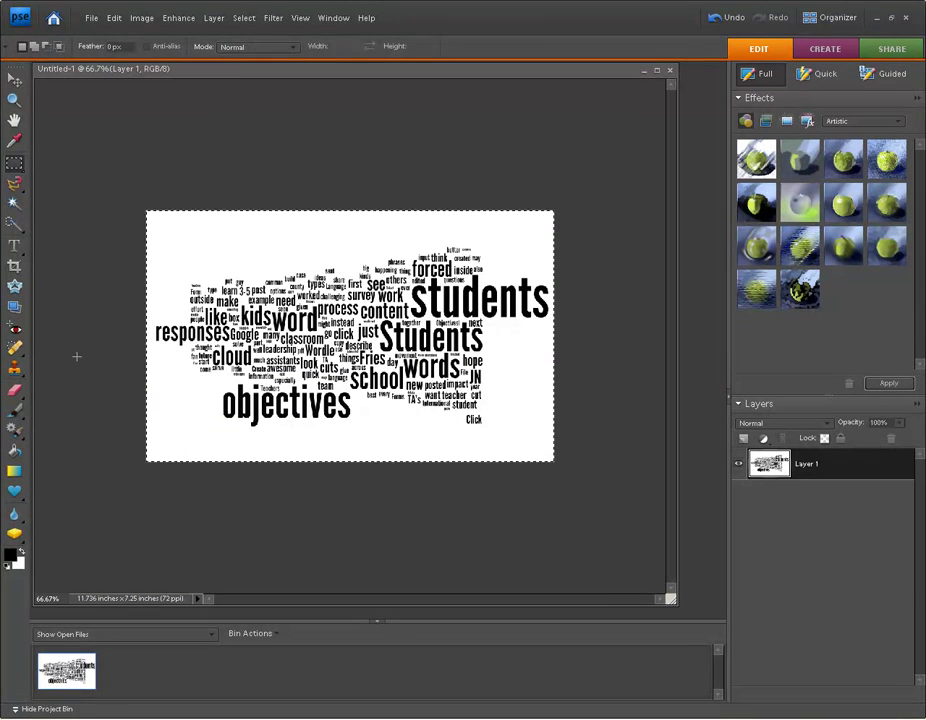
key(alt+f)
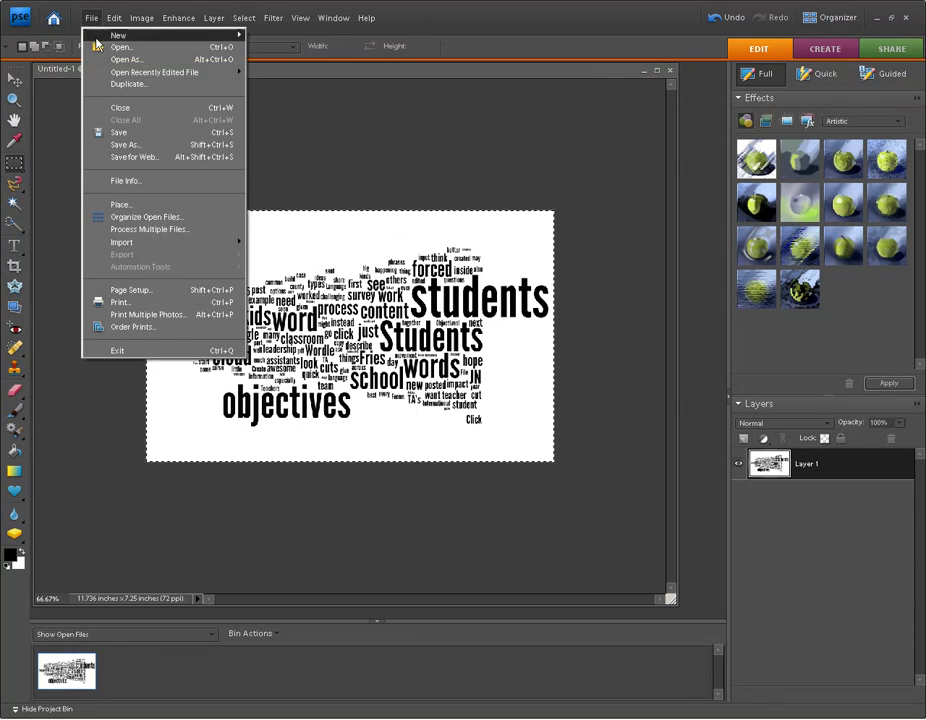
click(57, 162)
key(alt+Tab)
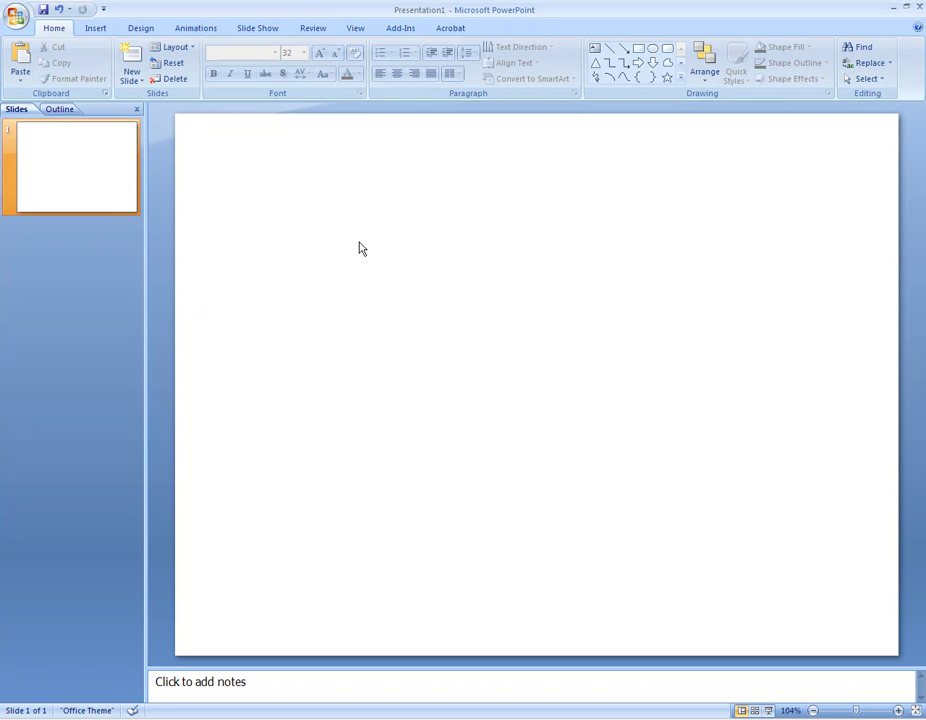
Paste the Wordle picture onto the blank PowerPoint slide.
right_click(327, 243)
click(373, 283)
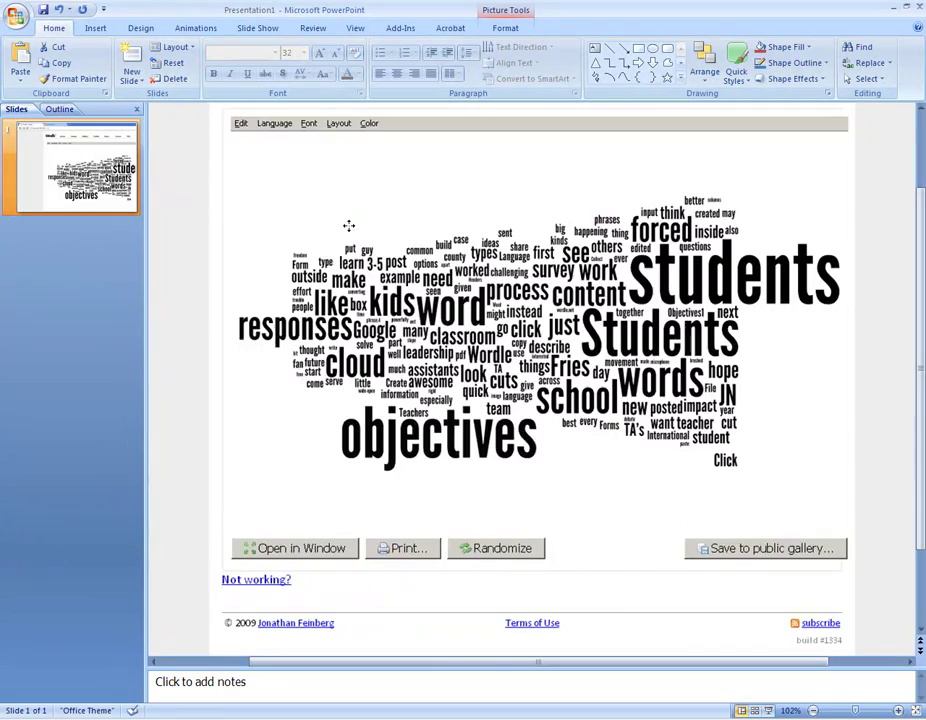
key(alt+Tab)
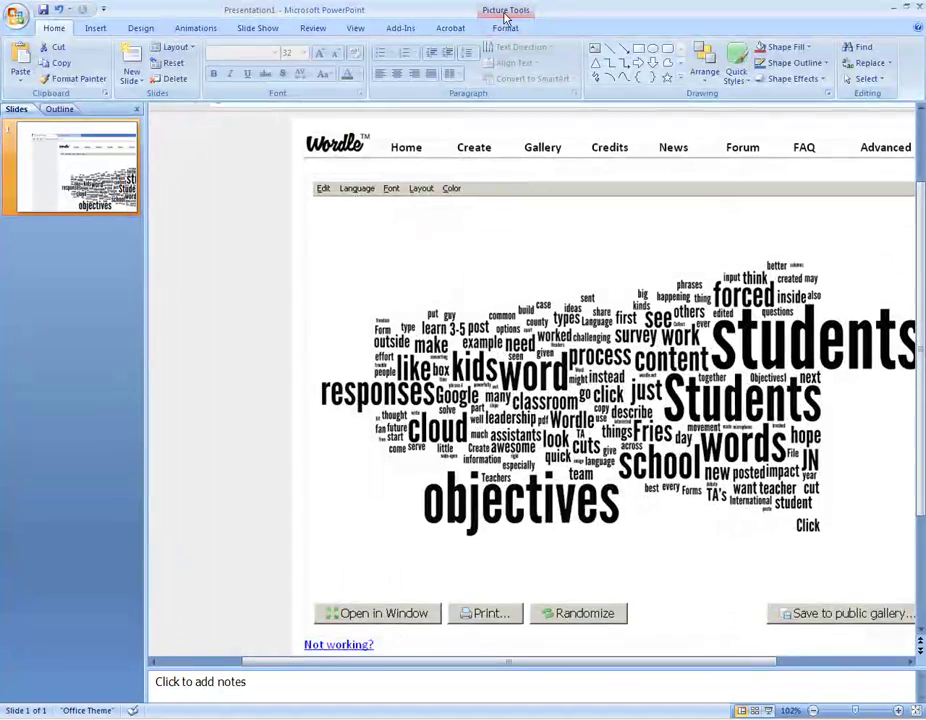
Crop the picture's right side and bottom so only the word cloud remains.
double_click(607, 312)
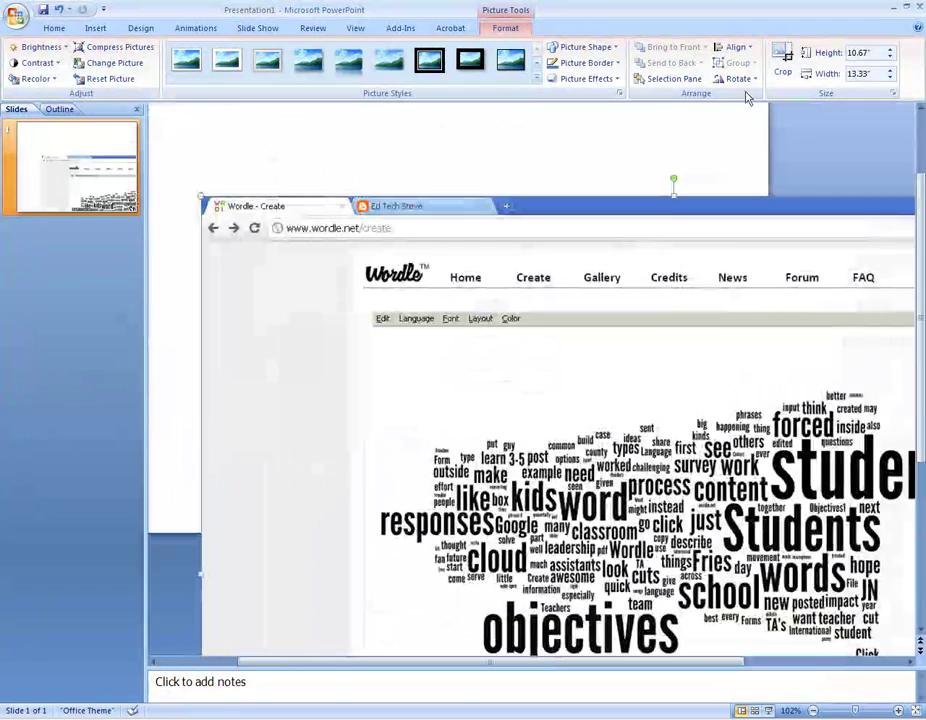
click(783, 60)
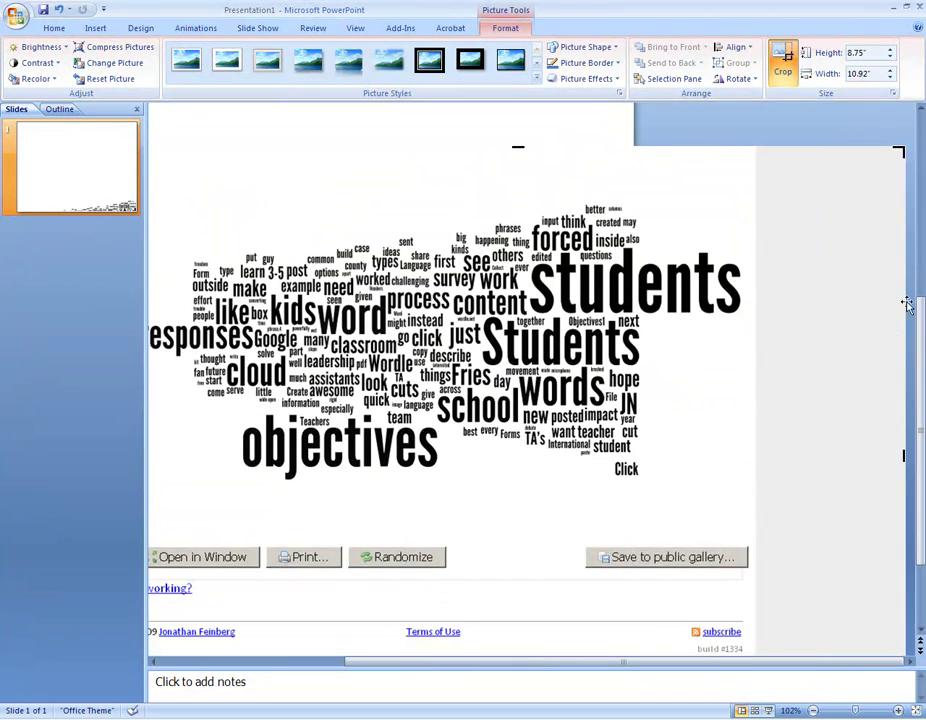
drag(903, 455, 748, 451)
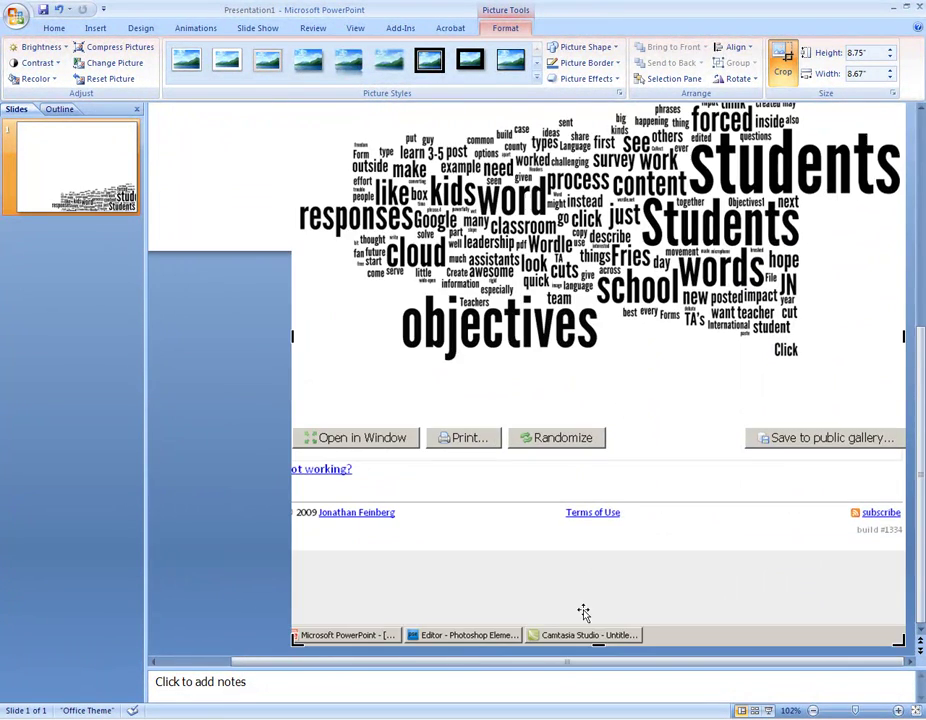
drag(596, 643, 592, 401)
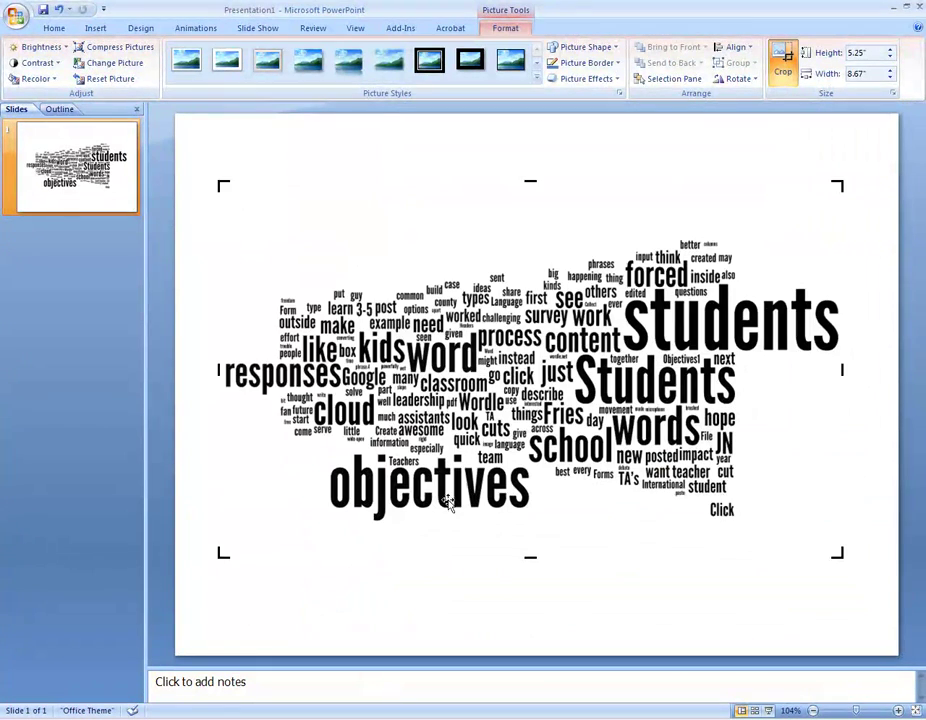
click(338, 140)
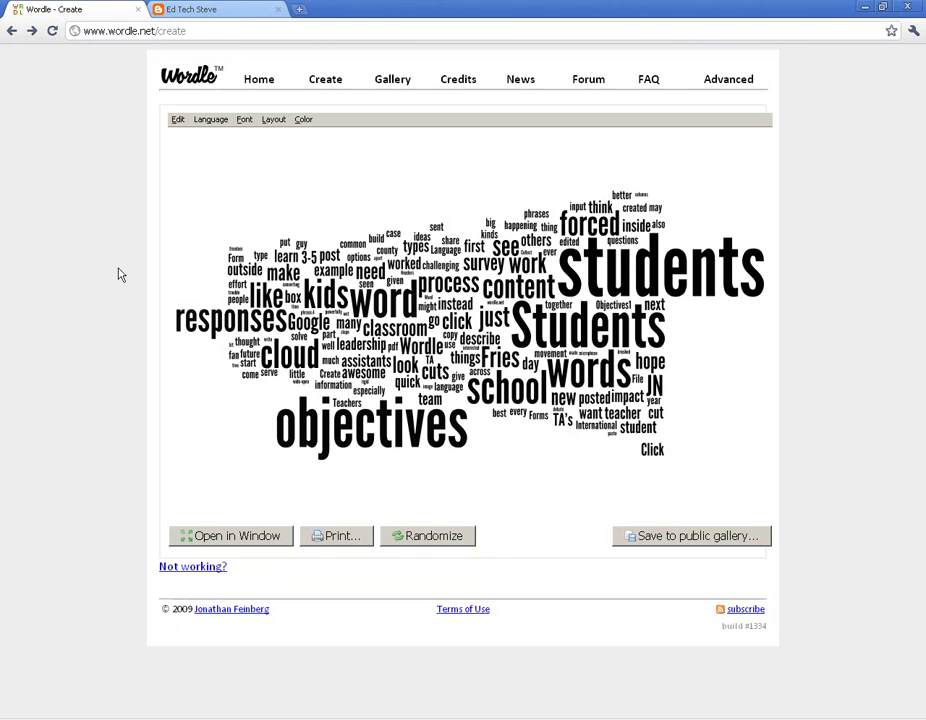
Open Wordle's Advanced page and focus the weighted words box.
click(254, 79)
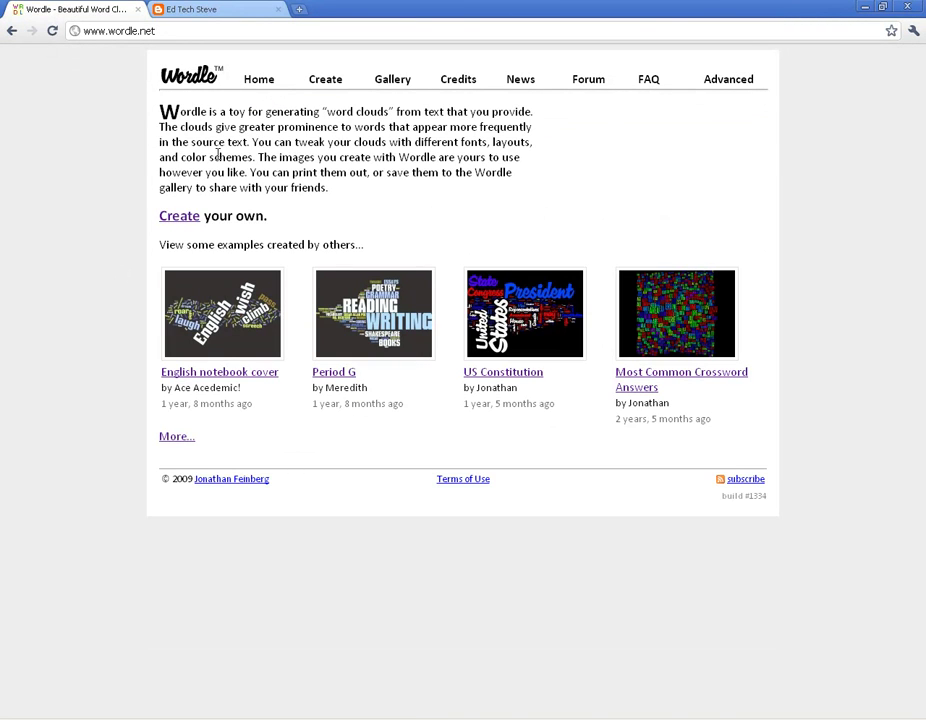
click(728, 82)
click(242, 261)
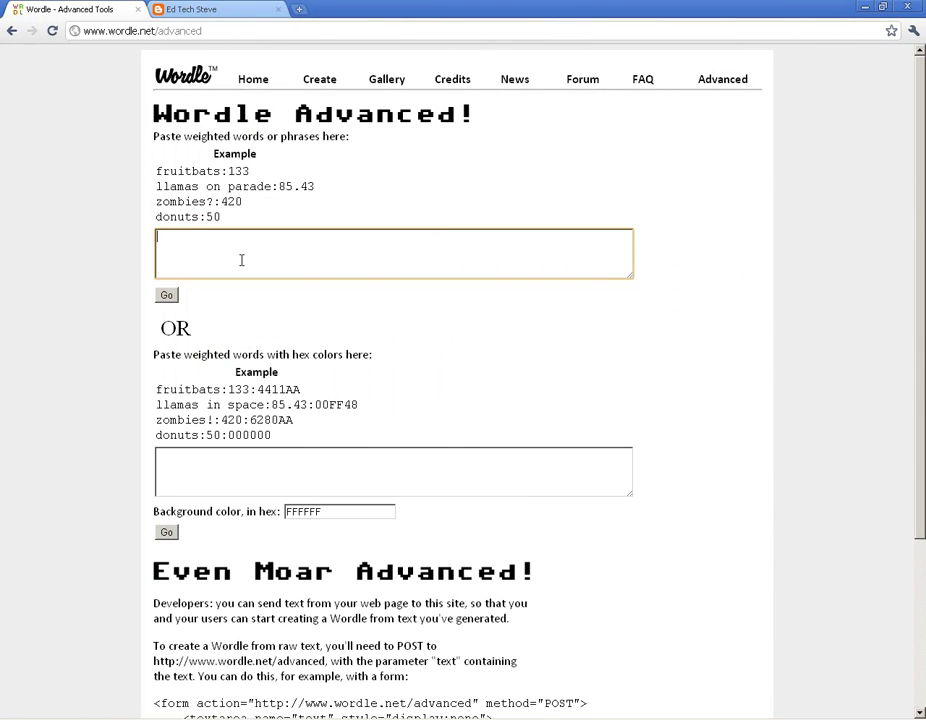
scroll(260, 360, down, 3)
scroll(258, 603, up, 3)
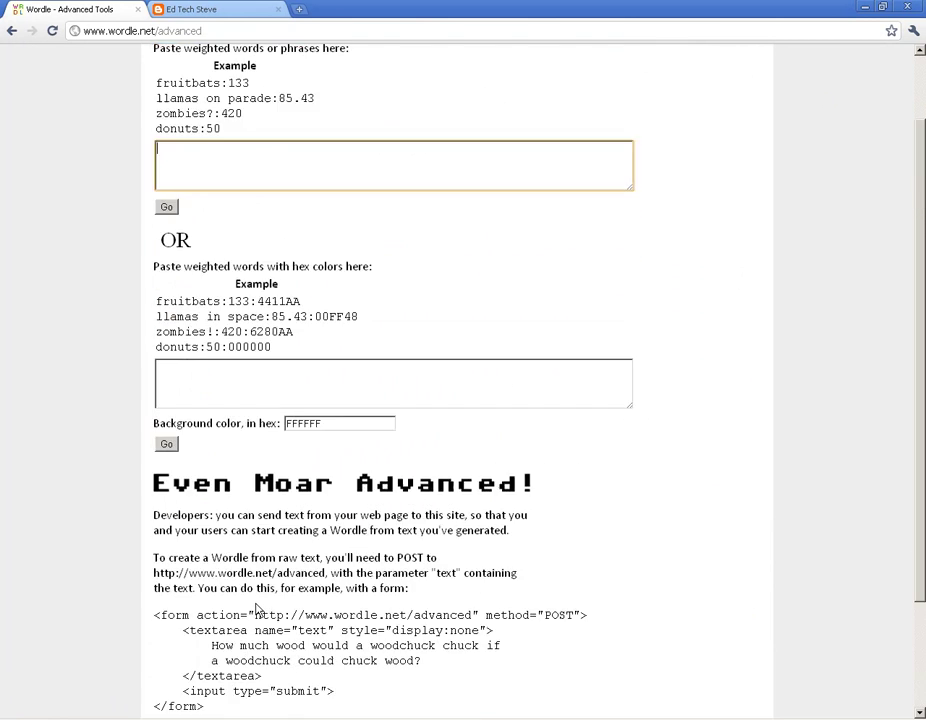
scroll(262, 592, down, 3)
scroll(325, 614, up, 3)
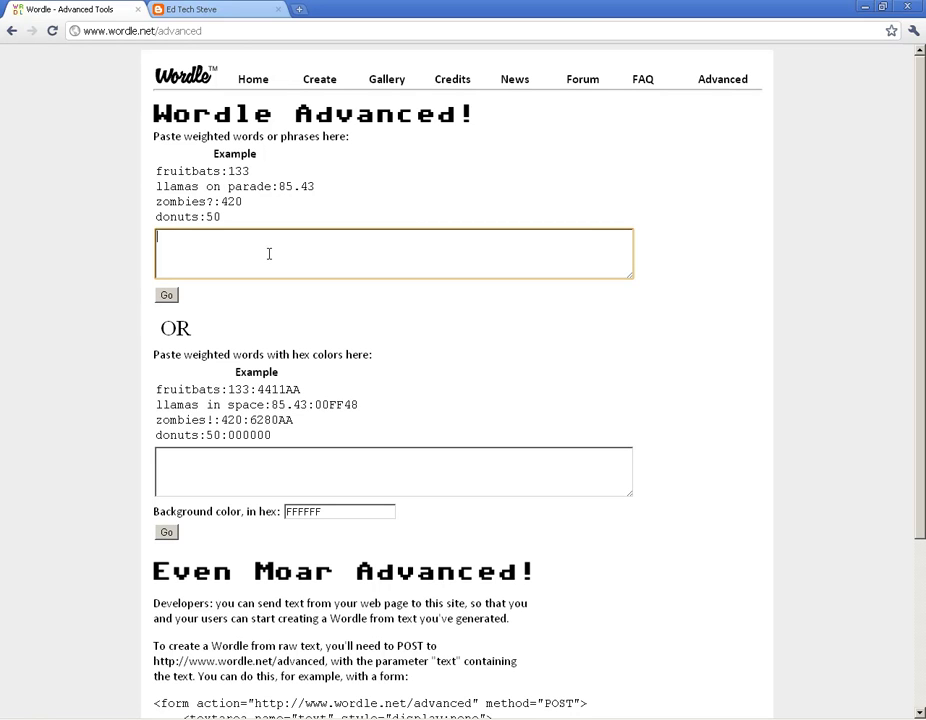
Enter the first name at 20, the surname at 100 and 'happy' at 5, then generate.
text(tev)
text(Johnson:100)
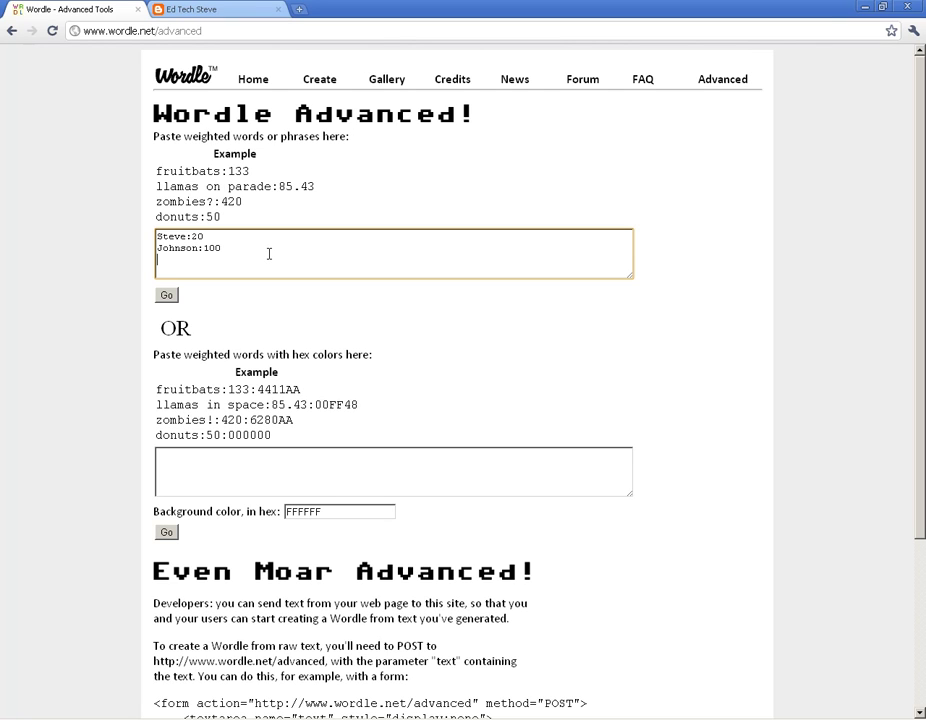
text(happy:5)
click(167, 296)
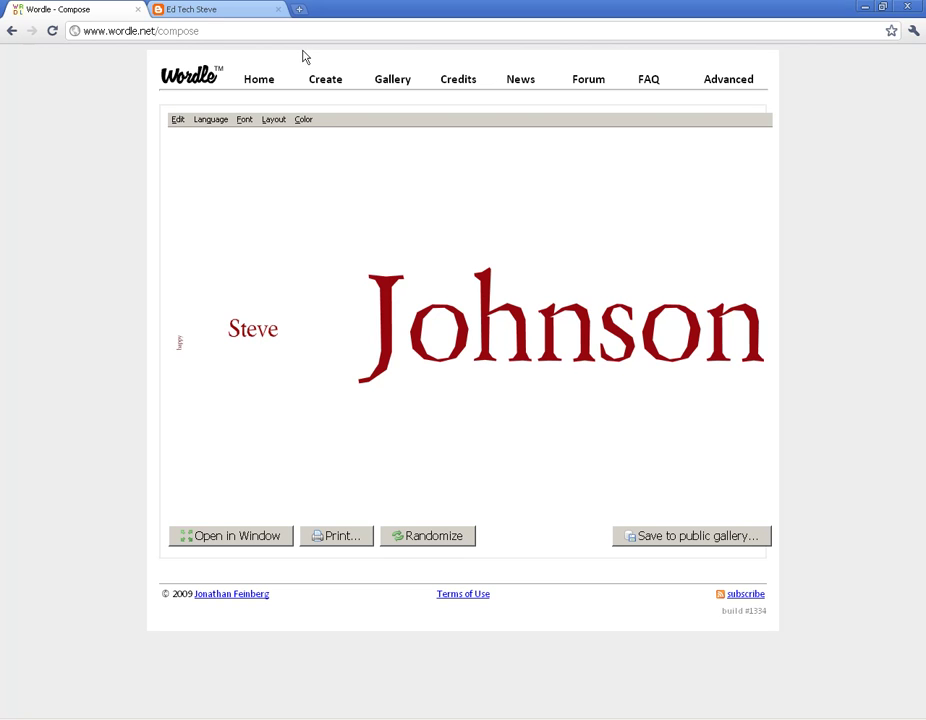
Return from the weighted cloud to the empty Advanced tools page.
click(740, 81)
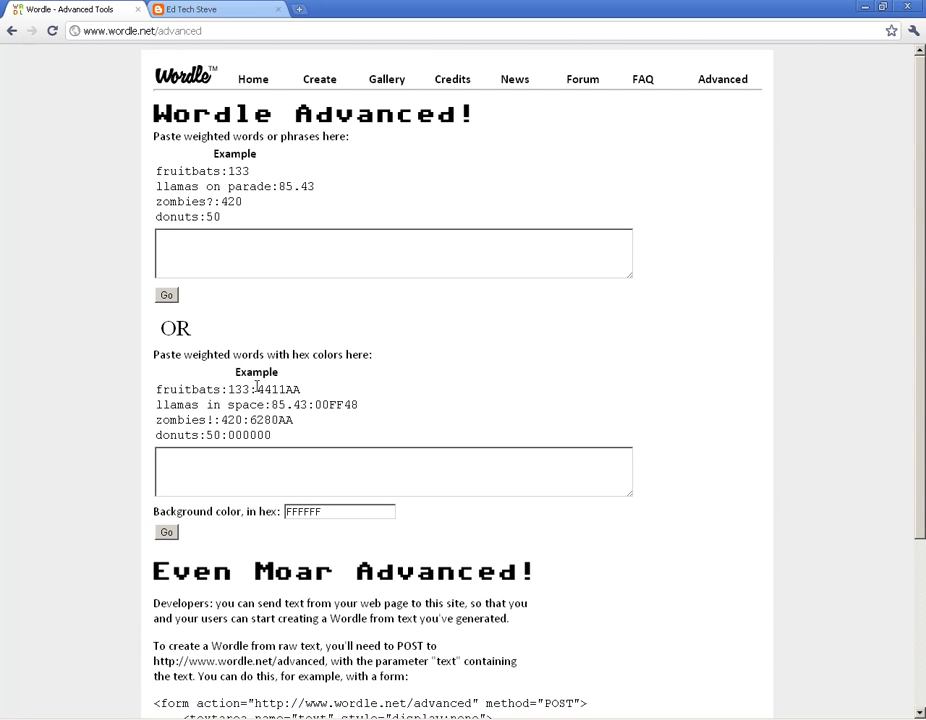
Copy the four hex-coloured example lines, from fruitbats to donuts.
drag(273, 437, 157, 388)
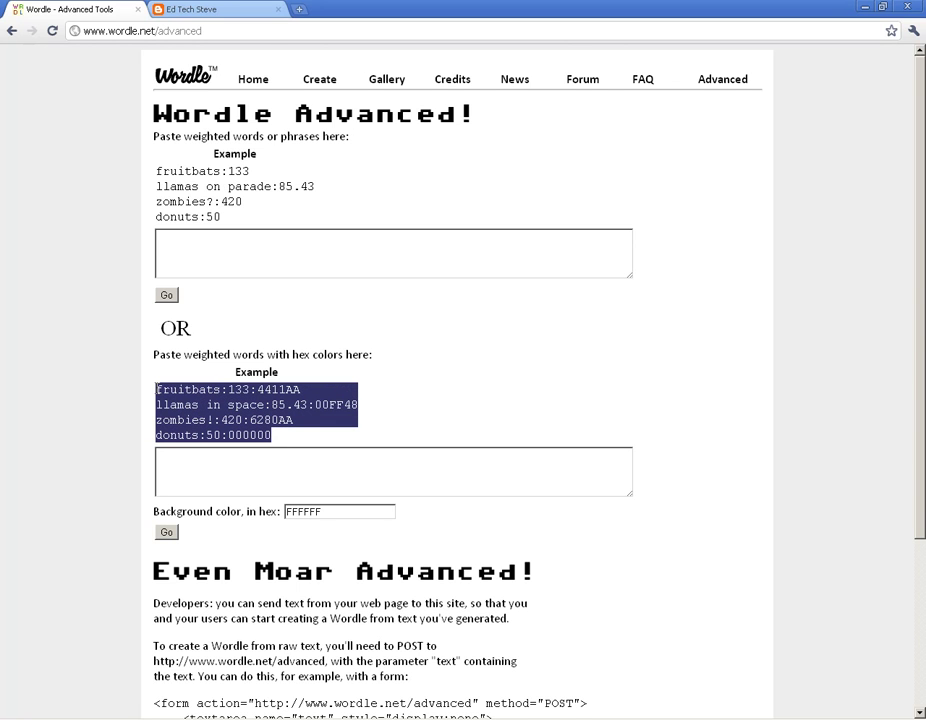
right_click(167, 396)
click(186, 405)
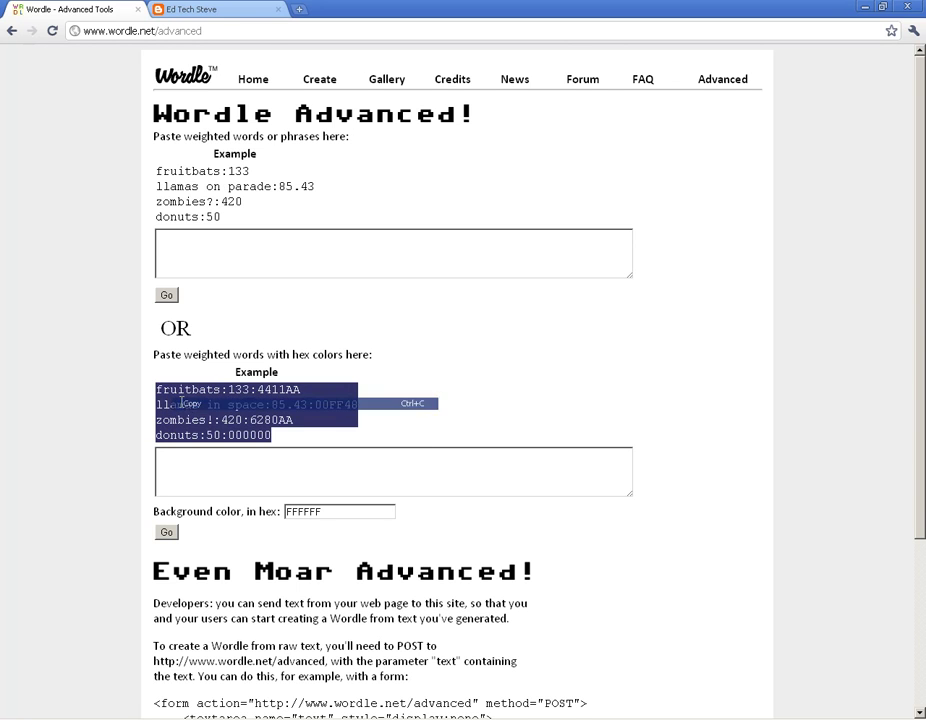
Paste the lines into the coloured weighted-words box and generate the colour cloud.
click(175, 467)
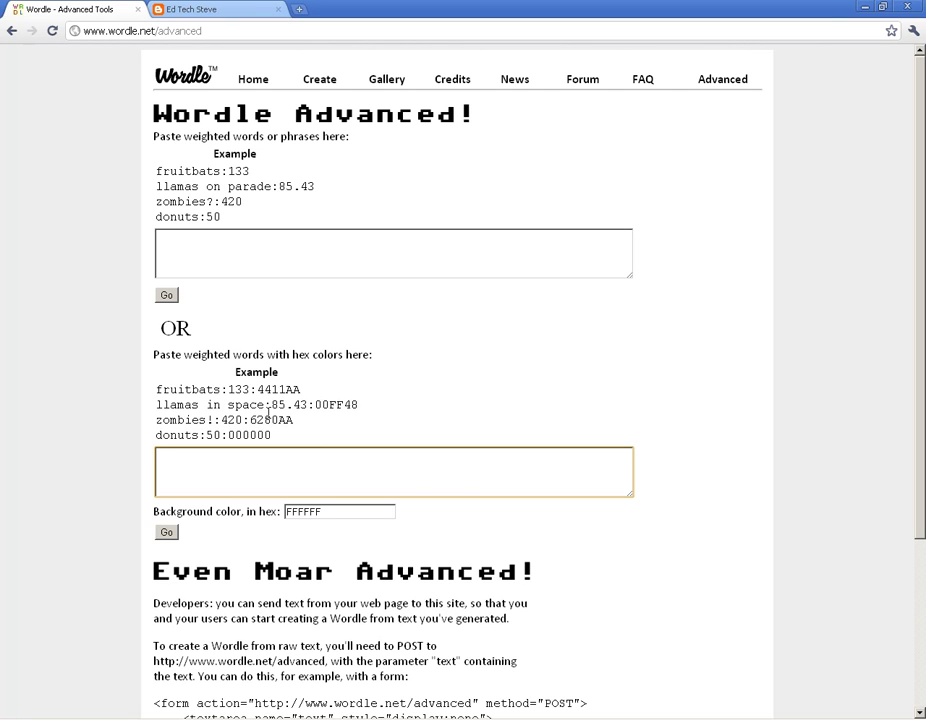
click(200, 464)
right_click(180, 464)
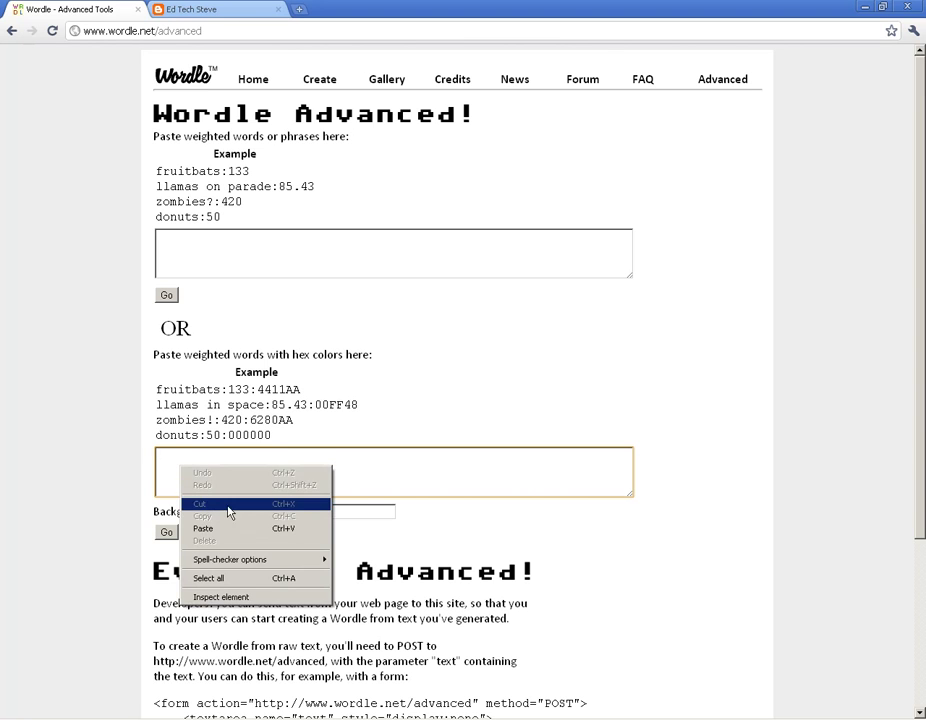
click(226, 530)
click(166, 533)
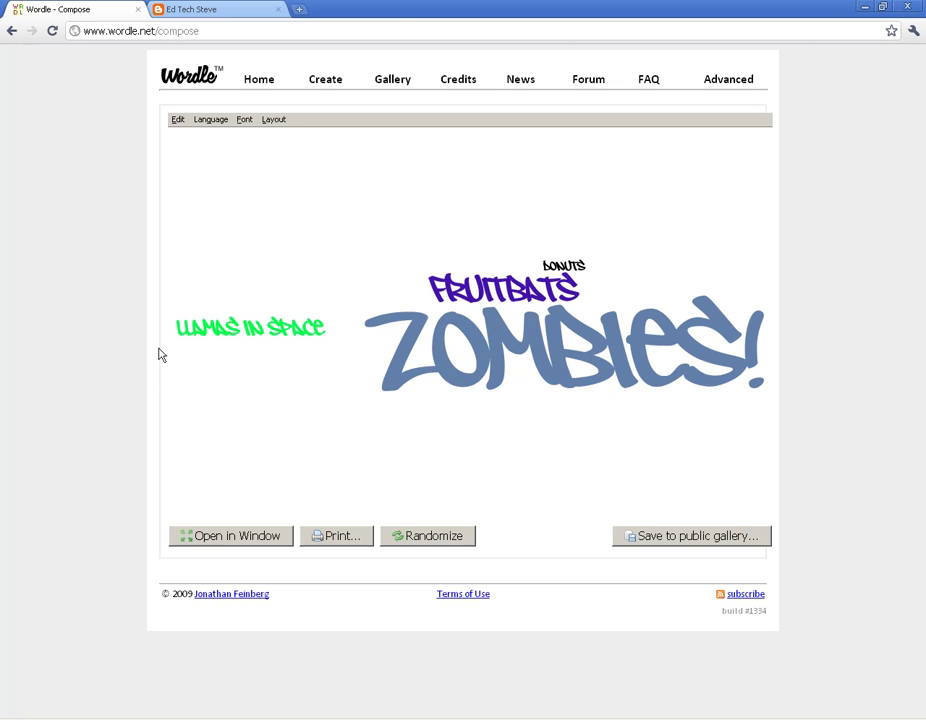
Return to the Wordle home page from the finished zombies and fruitbats cloud.
click(253, 82)
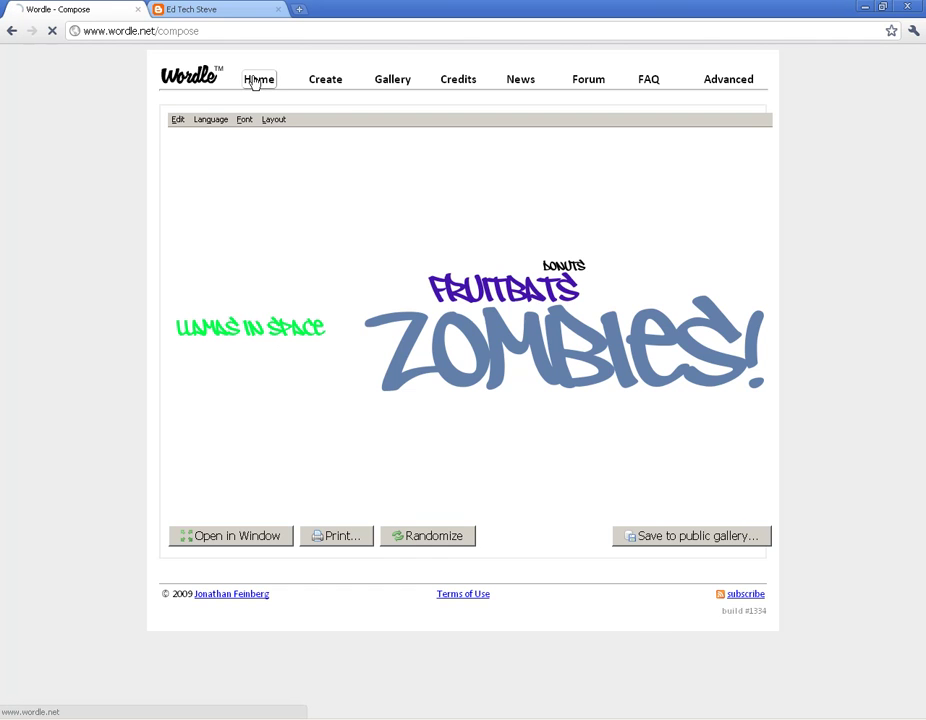